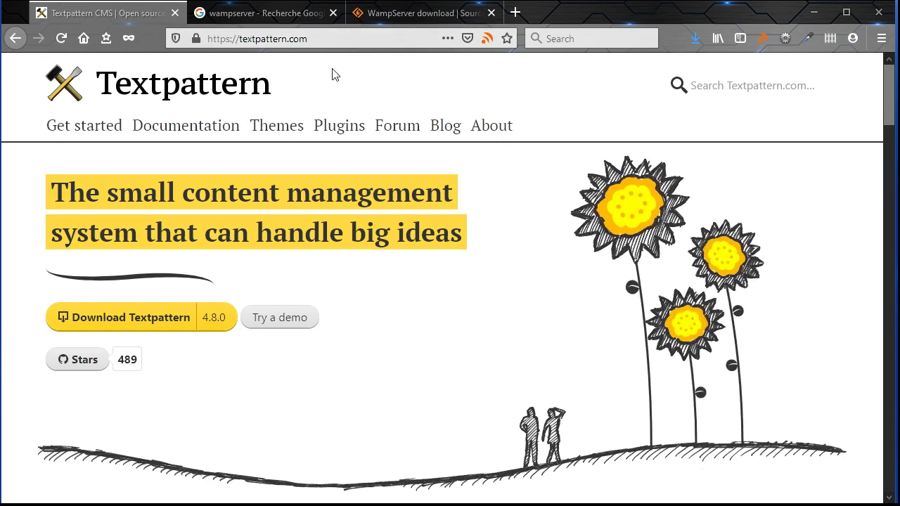
Go to the Textpattern documentation site from the textpattern.com top navigation
{"action": "left_click", "coordinate": [169, 134]}
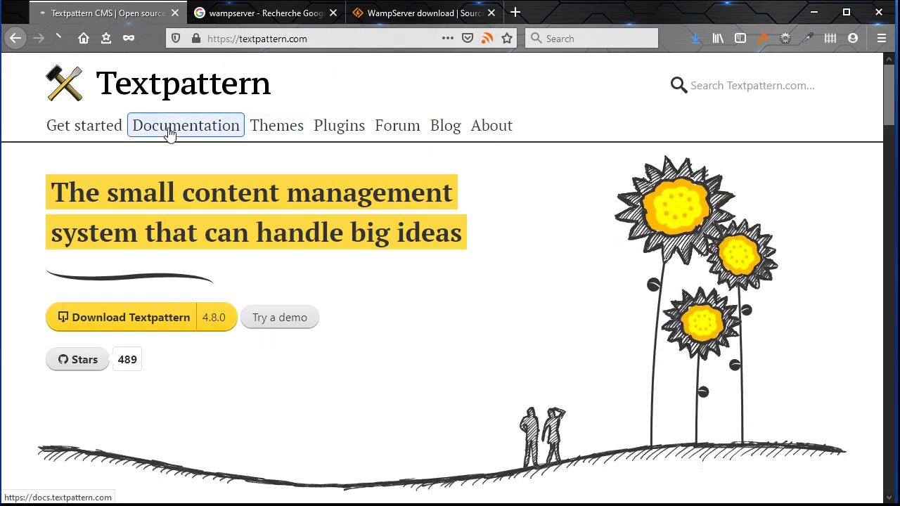
{"action": "scroll", "coordinate": [253, 251], "scroll_direction": "down", "scroll_amount": 5}
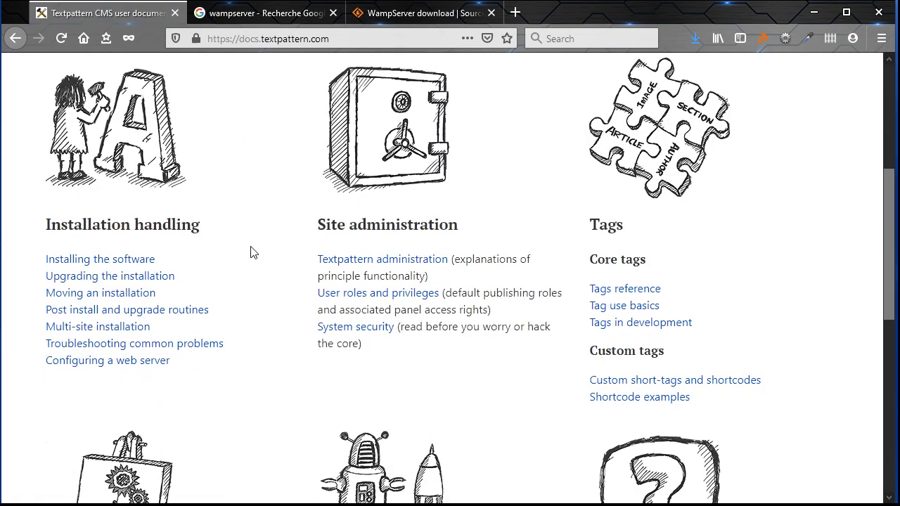
{"action": "scroll", "coordinate": [239, 225], "scroll_direction": "down", "scroll_amount": 2}
{"action": "scroll", "coordinate": [223, 217], "scroll_direction": "up", "scroll_amount": 2}
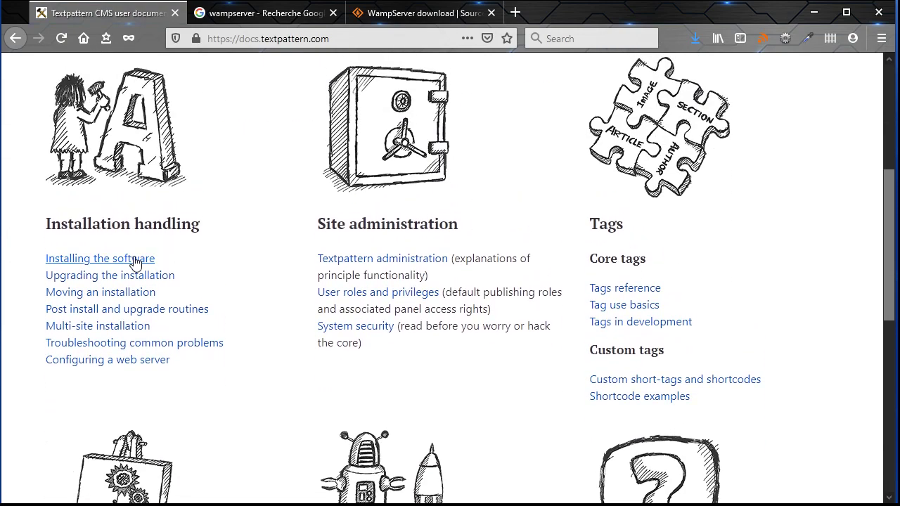
{"action": "left_click", "coordinate": [92, 258]}
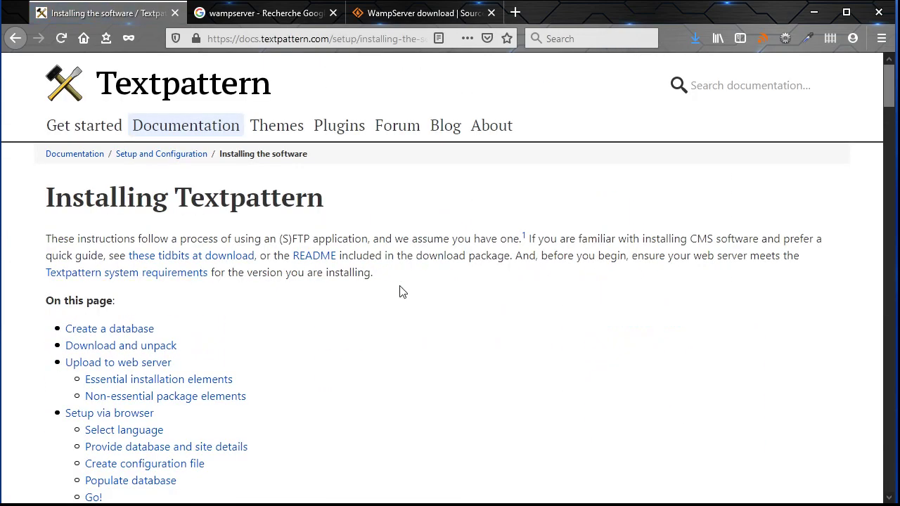
{"action": "scroll", "coordinate": [701, 245], "scroll_direction": "down", "scroll_amount": 5}
{"action": "left_click_drag", "start_coordinate": [888, 121], "coordinate": [874, 77]}
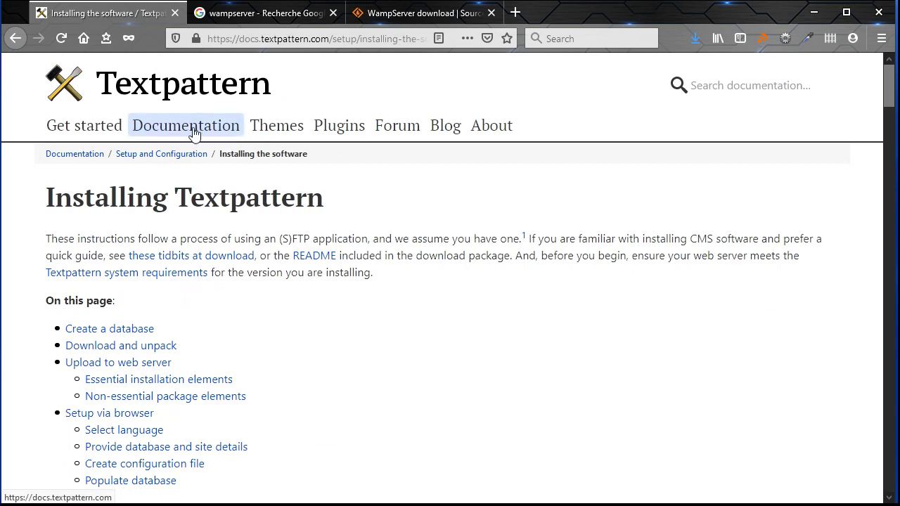
{"action": "left_click", "coordinate": [397, 127]}
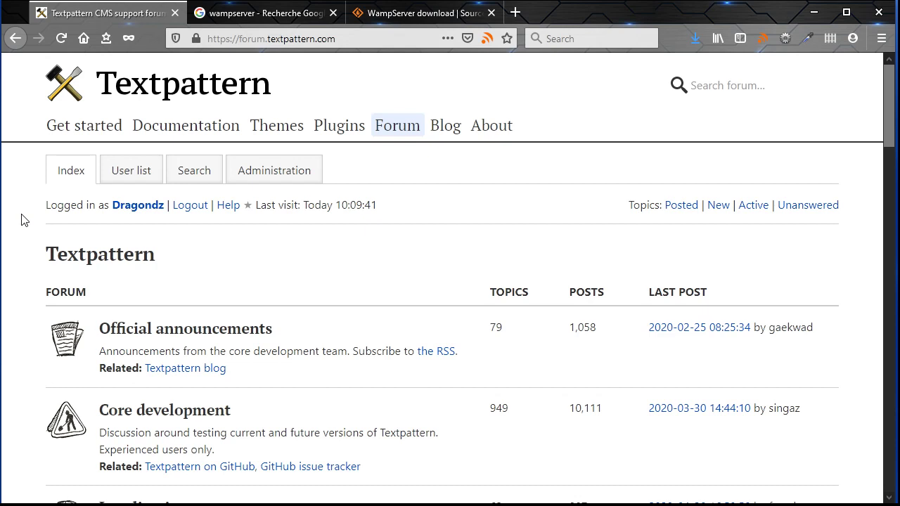
{"action": "left_click", "coordinate": [126, 90]}
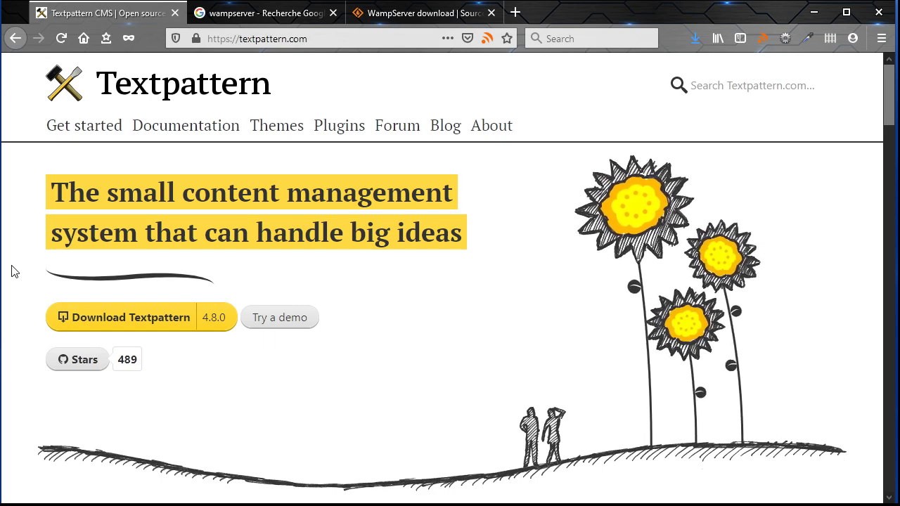
{"action": "left_click", "coordinate": [237, 14]}
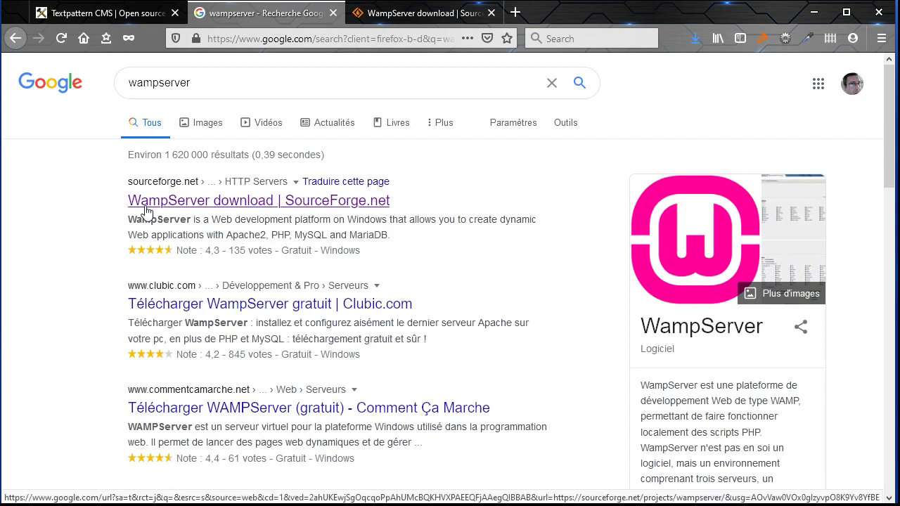
{"action": "left_click", "coordinate": [418, 13]}
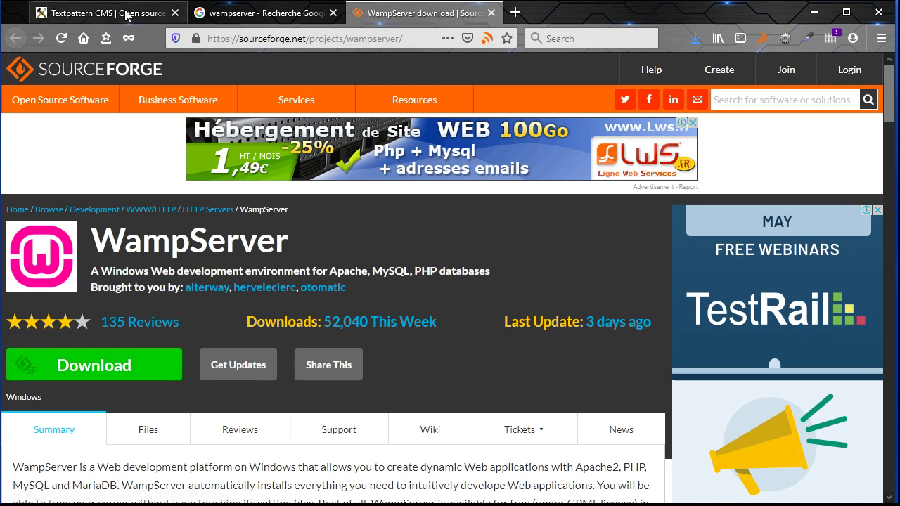
{"action": "left_click", "coordinate": [99, 15]}
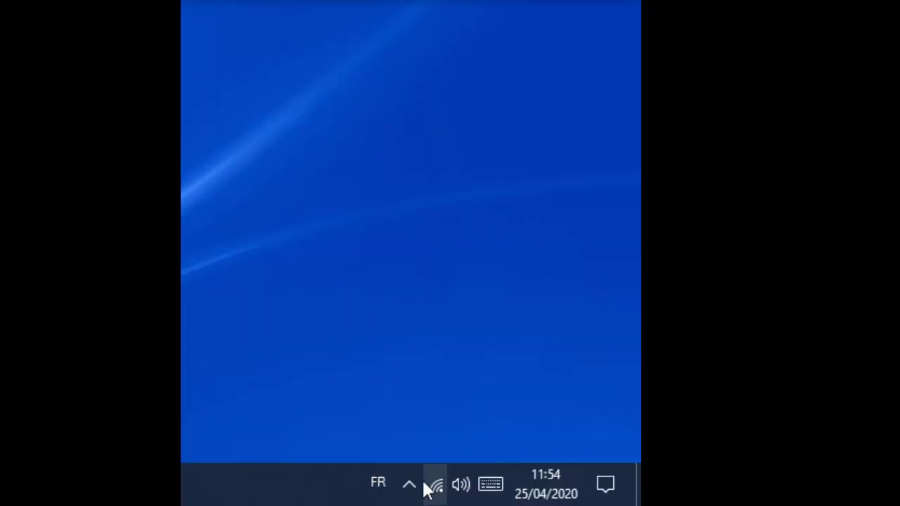
Launch phpMyAdmin from the WampServer tray menu to reach its localhost login page
{"action": "left_click", "coordinate": [410, 485]}
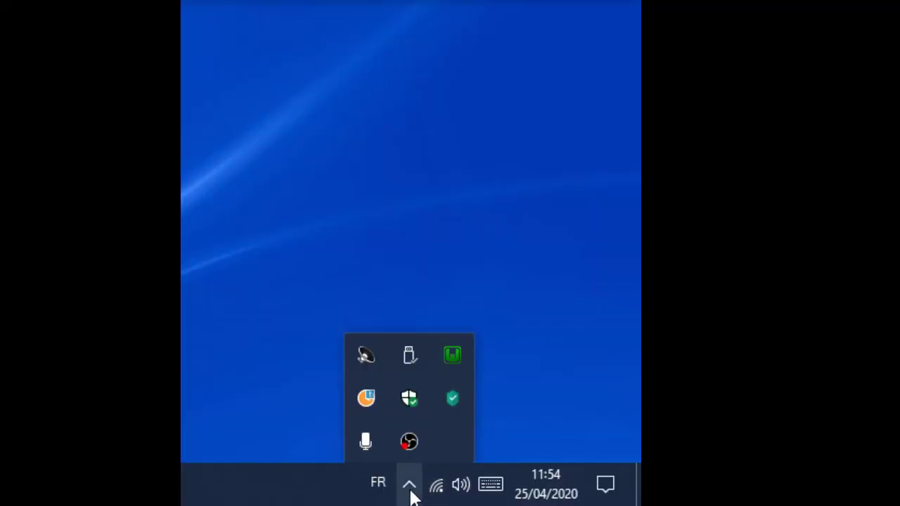
{"action": "left_click", "coordinate": [452, 356]}
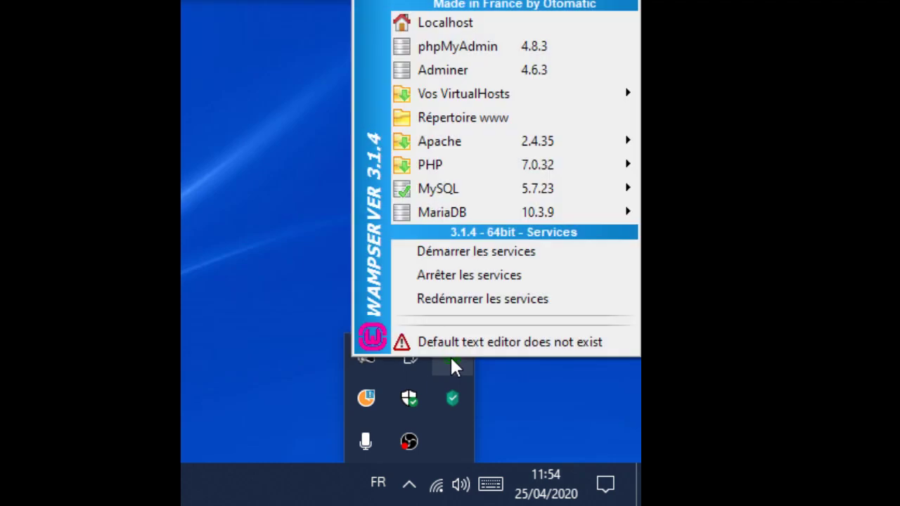
{"action": "left_click", "coordinate": [466, 60]}
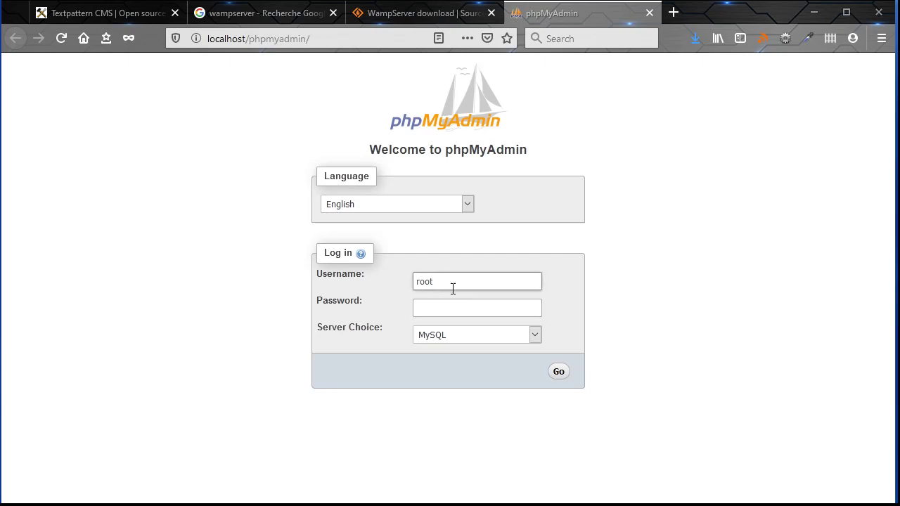
Log in to phpMyAdmin as root with the account password
{"action": "left_click", "coordinate": [435, 308]}
{"action": "type", "text": "admin"}
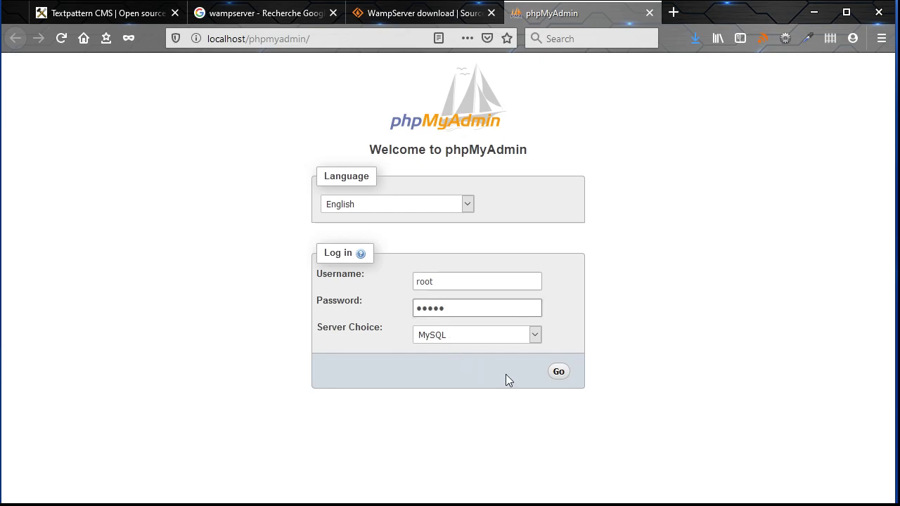
{"action": "left_click", "coordinate": [559, 373]}
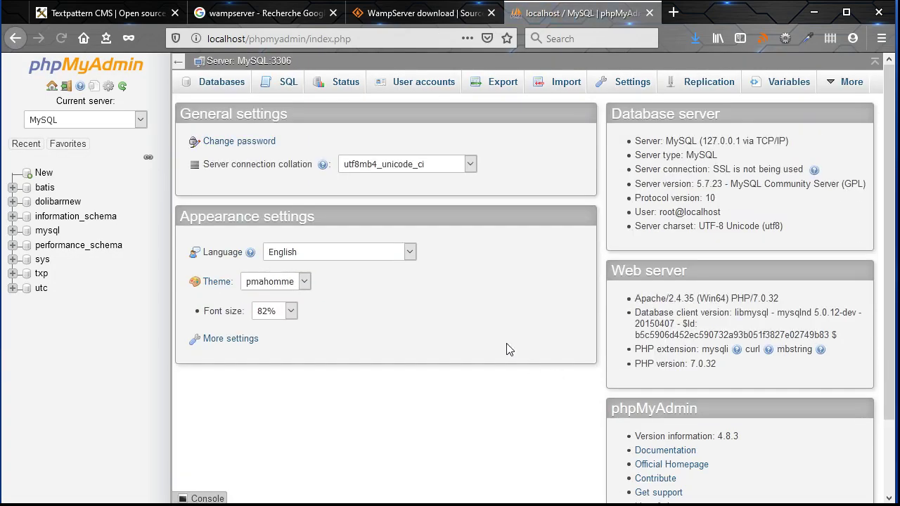
Create a new database named txp48 with utf8_unicode_ci collation
{"action": "left_click", "coordinate": [45, 177]}
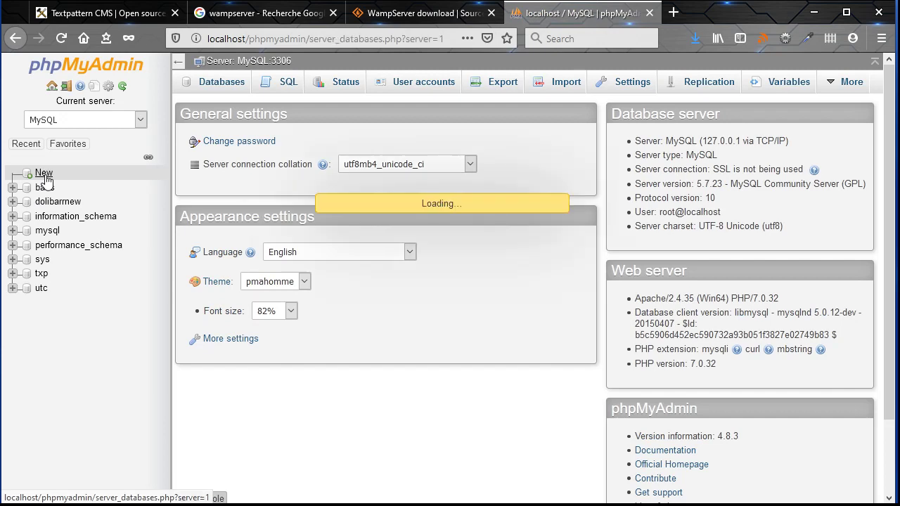
{"action": "left_click", "coordinate": [245, 195]}
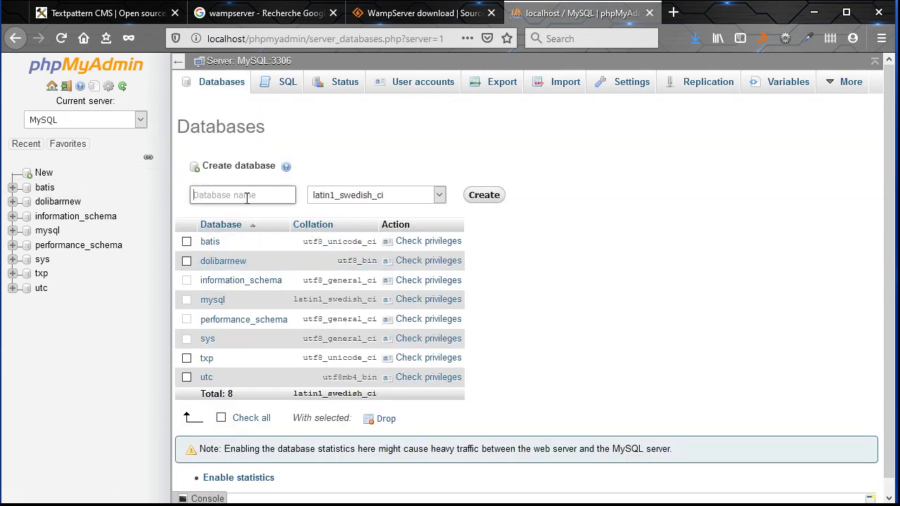
{"action": "type", "text": "txp48"}
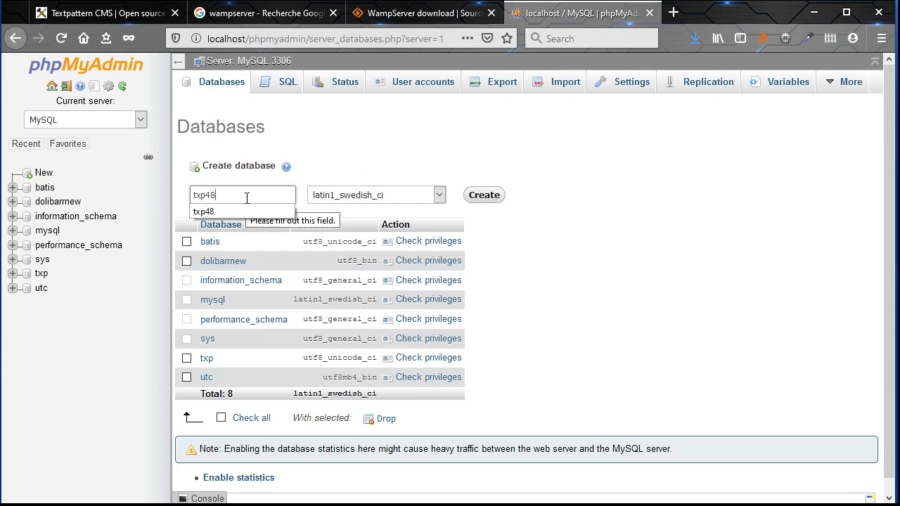
{"action": "left_click", "coordinate": [561, 243]}
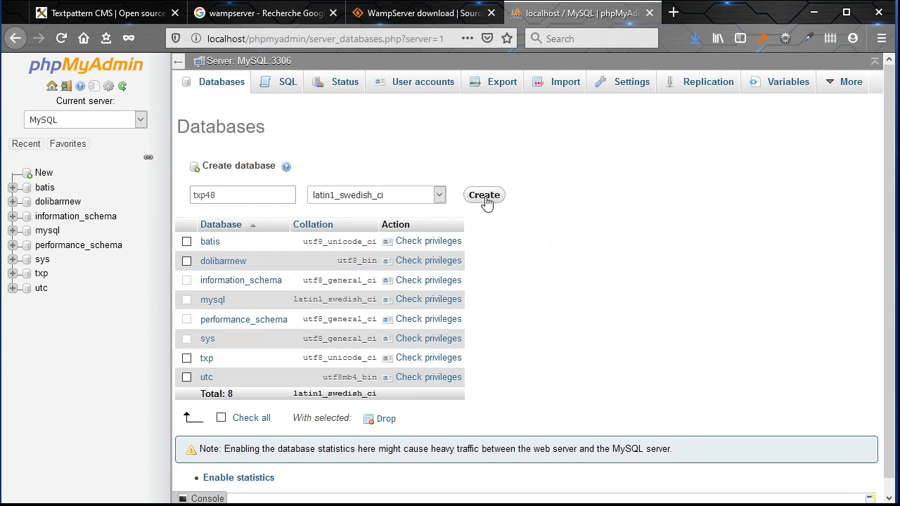
{"action": "left_click", "coordinate": [440, 196]}
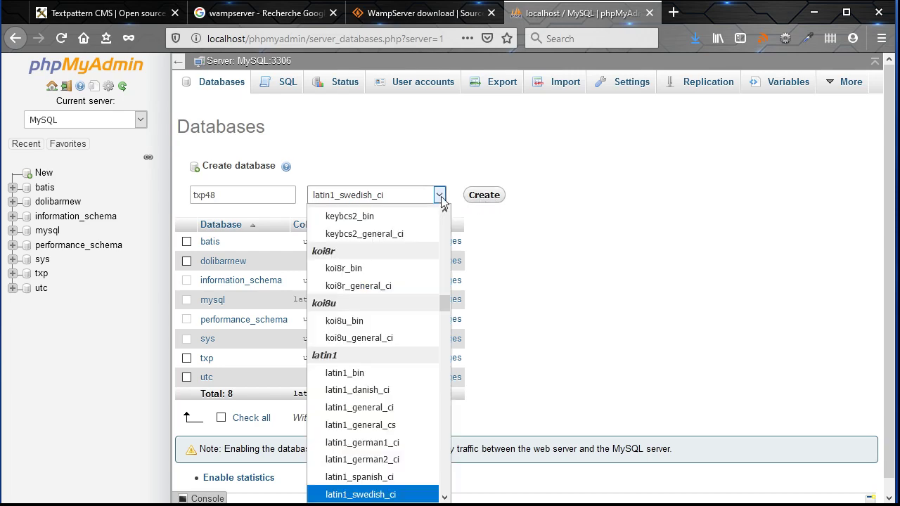
{"action": "left_click_drag", "start_coordinate": [446, 305], "coordinate": [446, 478]}
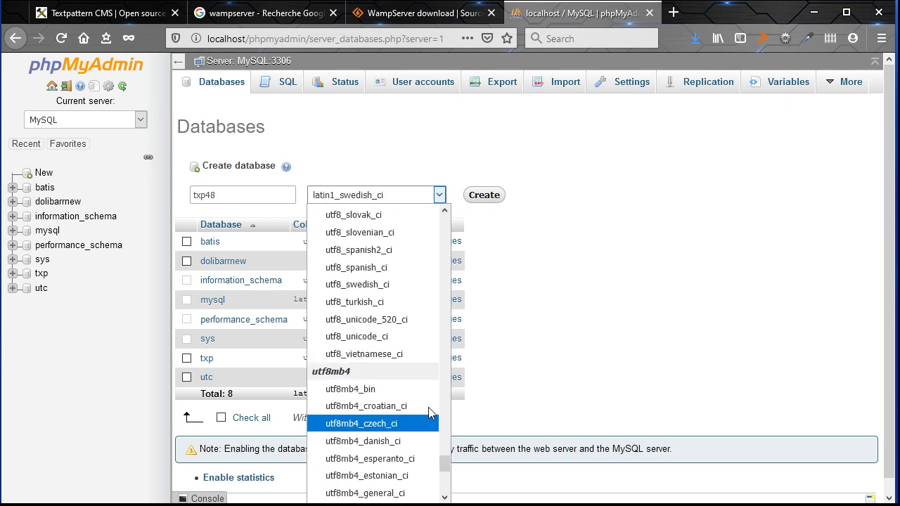
{"action": "left_click", "coordinate": [393, 348]}
{"action": "left_click", "coordinate": [490, 199]}
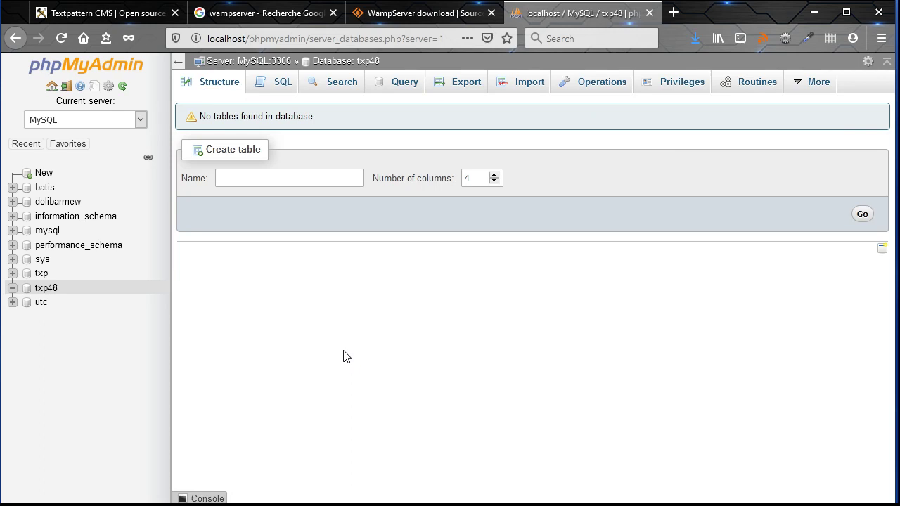
Download textpattern-4.8.0.zip from the Textpattern download page and bring up the Downloads folder
{"action": "left_click", "coordinate": [92, 21]}
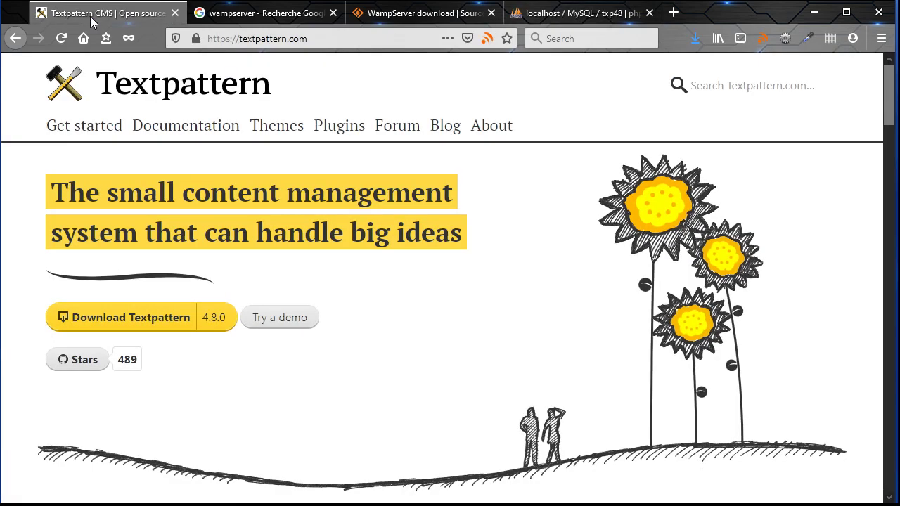
{"action": "left_click", "coordinate": [147, 329]}
{"action": "scroll", "coordinate": [441, 320], "scroll_direction": "down", "scroll_amount": 1}
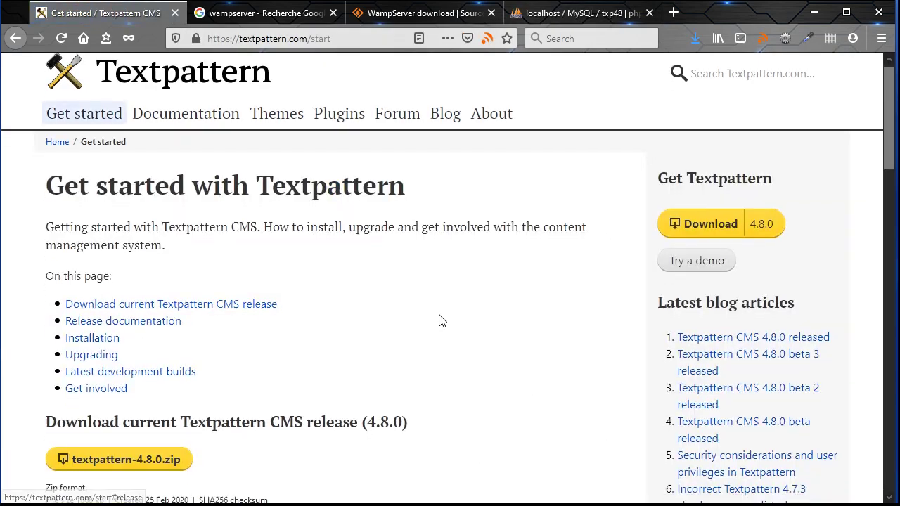
{"action": "scroll", "coordinate": [440, 320], "scroll_direction": "down", "scroll_amount": 3}
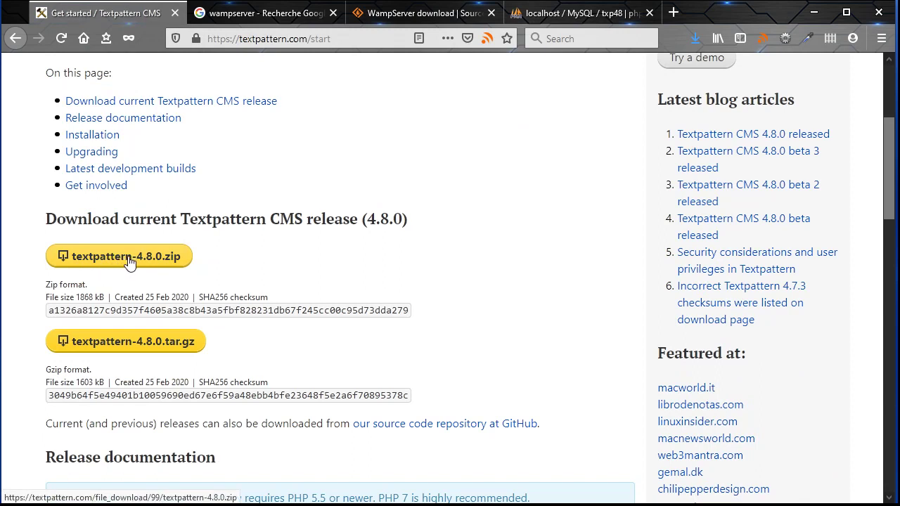
{"action": "left_click", "coordinate": [129, 262]}
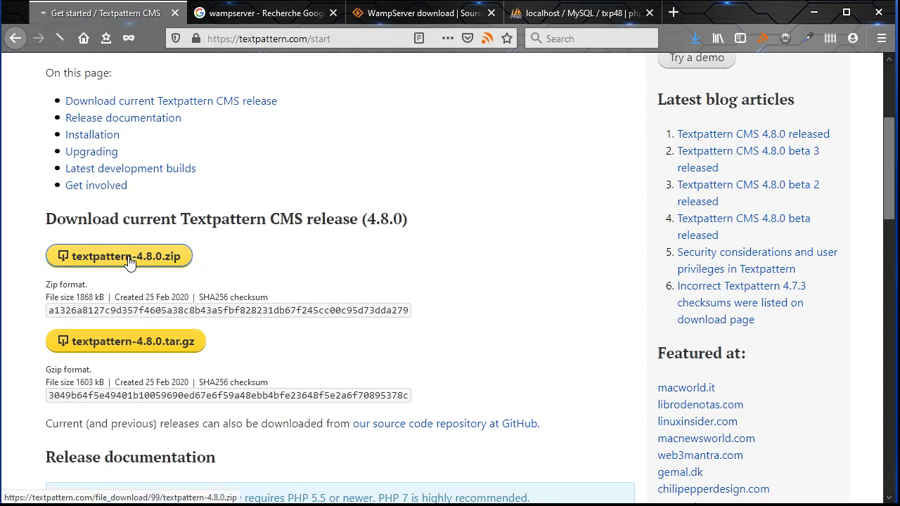
{"action": "left_click", "coordinate": [257, 344]}
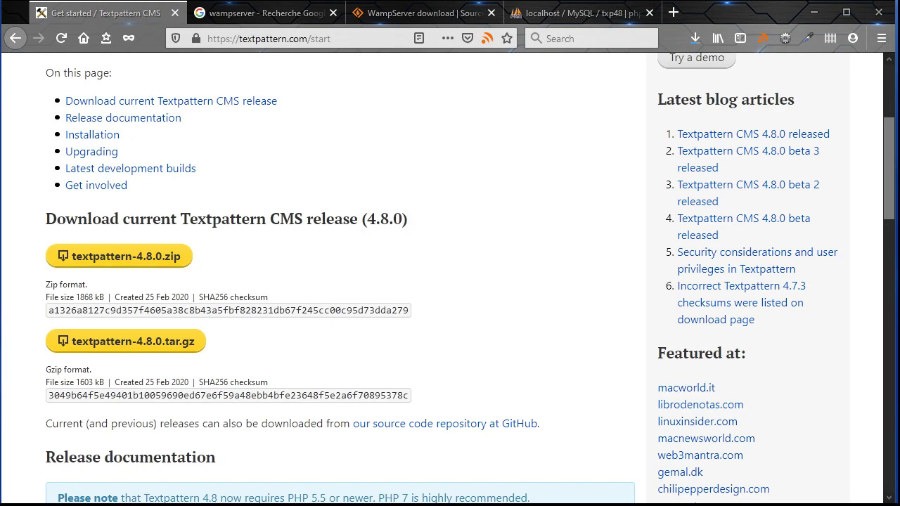
{"action": "key", "text": "alt+Tab"}
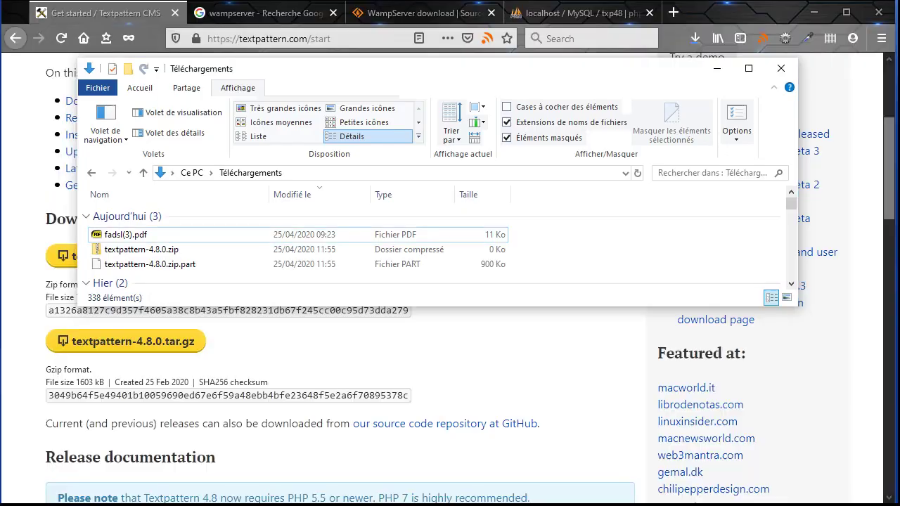
Copy textpattern-4.8.0.zip from Téléchargements into the WampServer www folder
{"action": "left_click", "coordinate": [144, 255]}
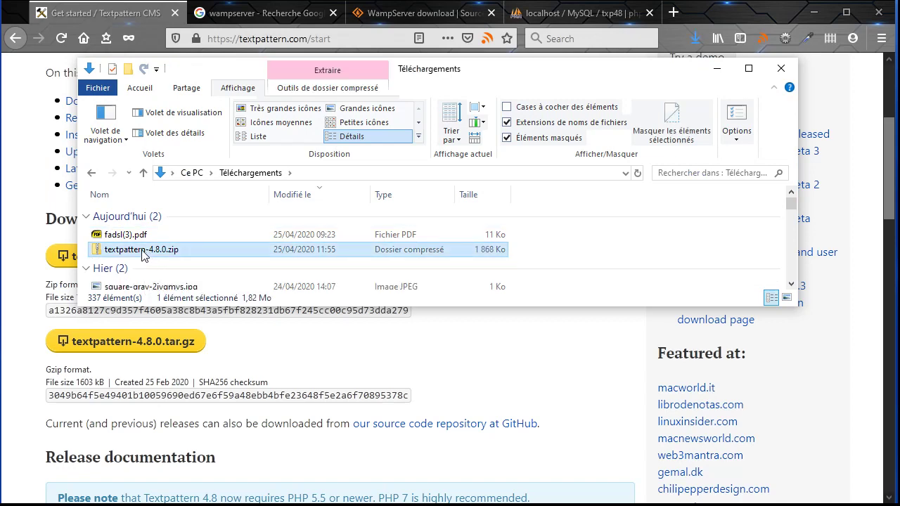
{"action": "right_click", "coordinate": [145, 255]}
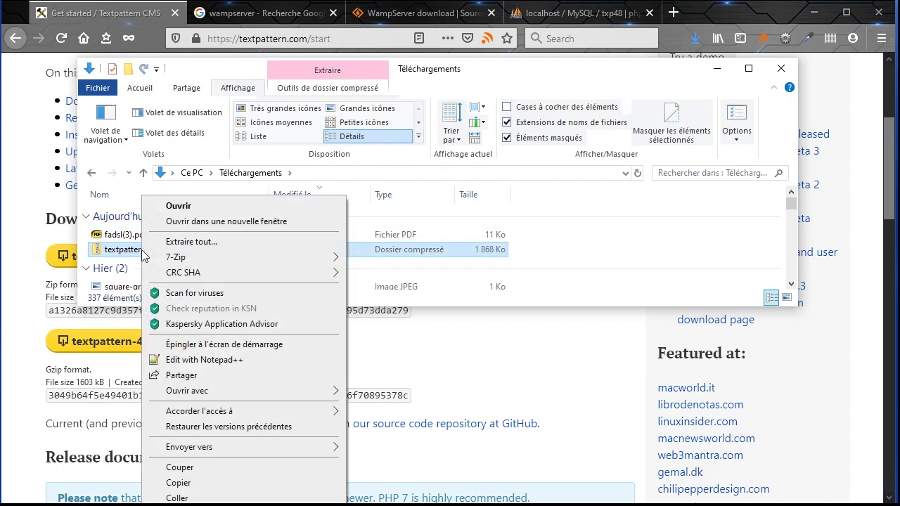
{"action": "left_click", "coordinate": [119, 251]}
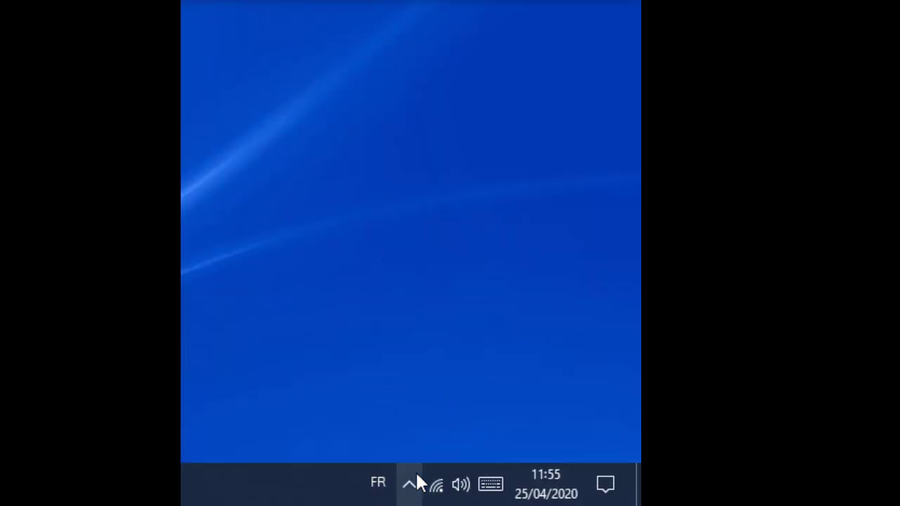
{"action": "left_click", "coordinate": [409, 485]}
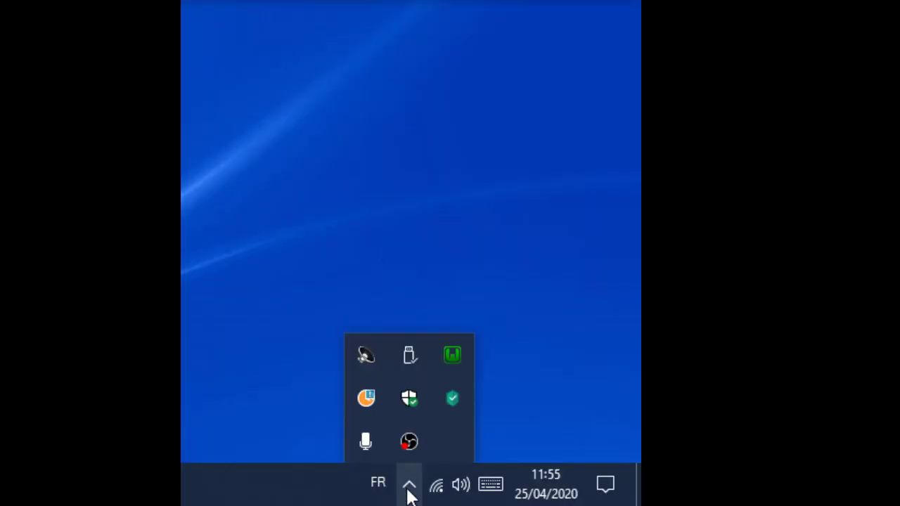
{"action": "left_click", "coordinate": [450, 356]}
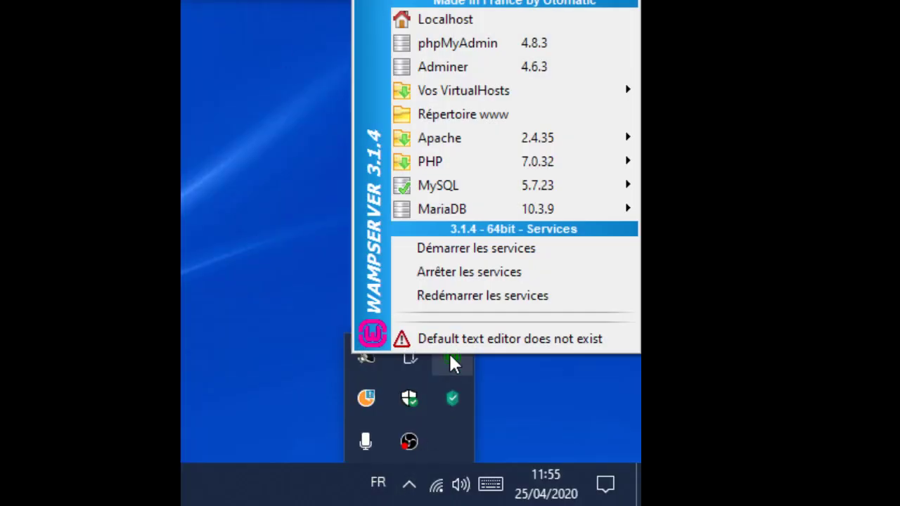
{"action": "left_click", "coordinate": [445, 119]}
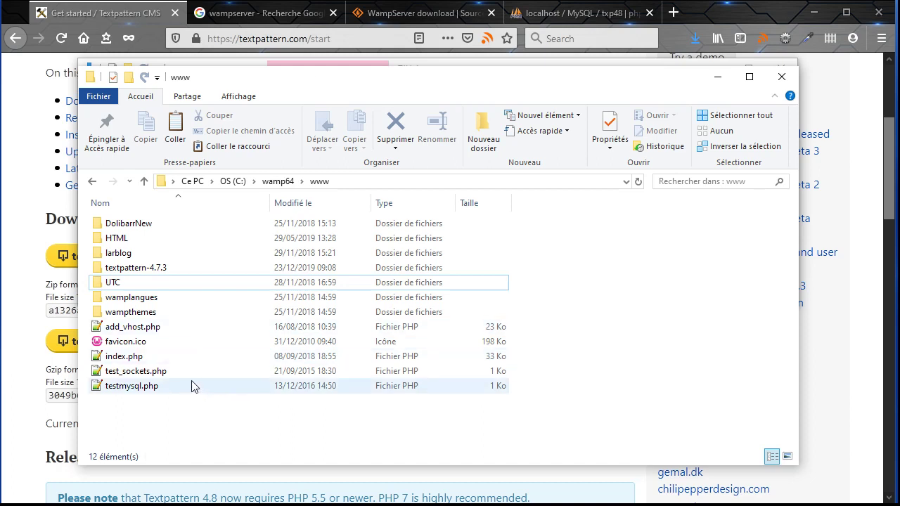
{"action": "right_click", "coordinate": [154, 411]}
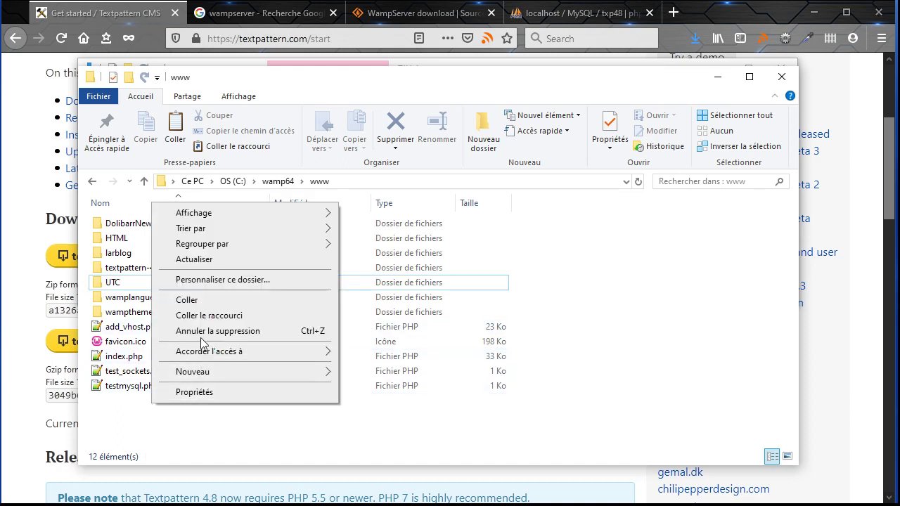
{"action": "left_click", "coordinate": [193, 302]}
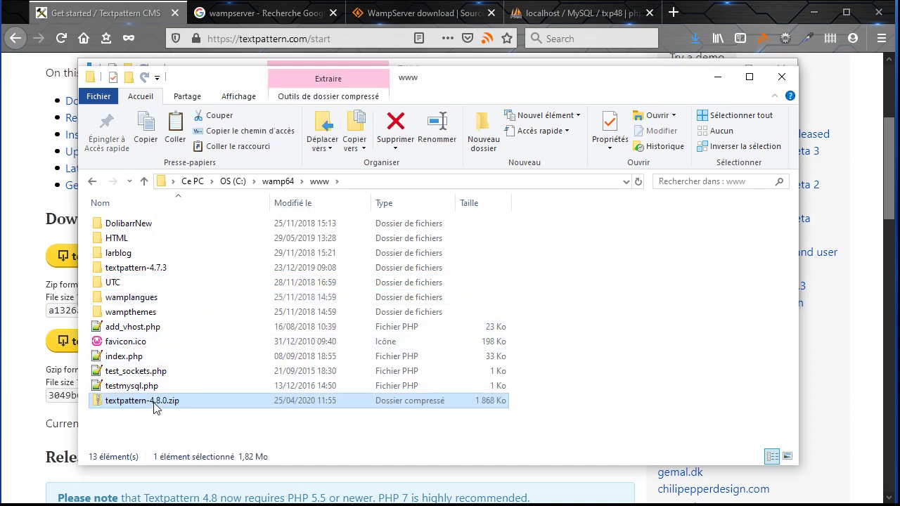
Extract the zip in place with 7-Zip's Extraire Ici
{"action": "right_click", "coordinate": [152, 404]}
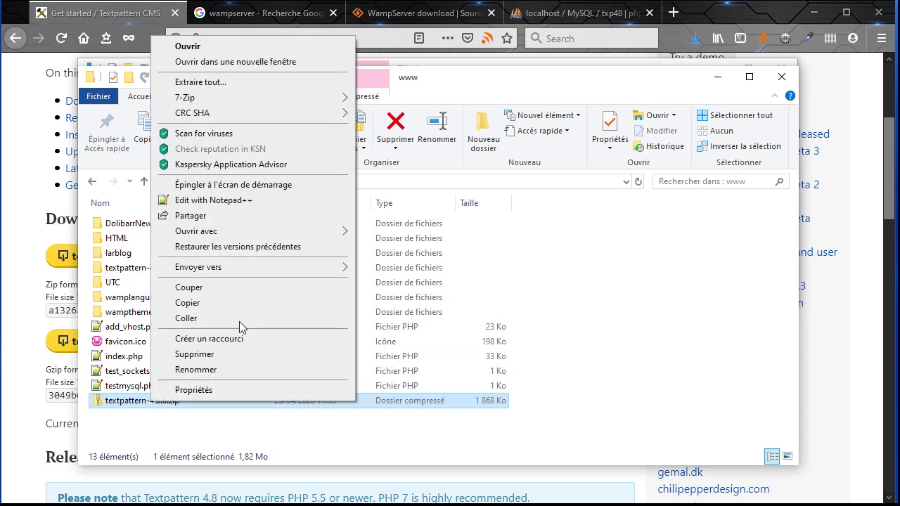
{"action": "mouse_move", "coordinate": [271, 99]}
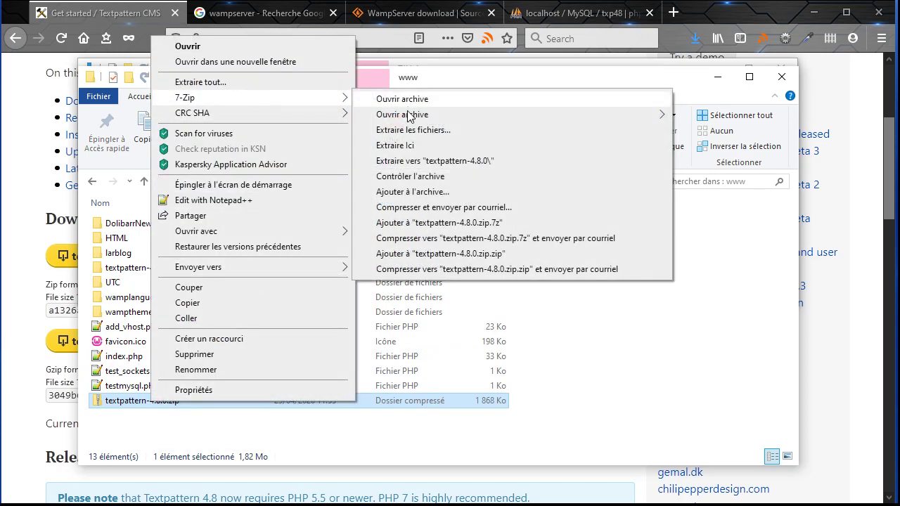
{"action": "left_click", "coordinate": [396, 147]}
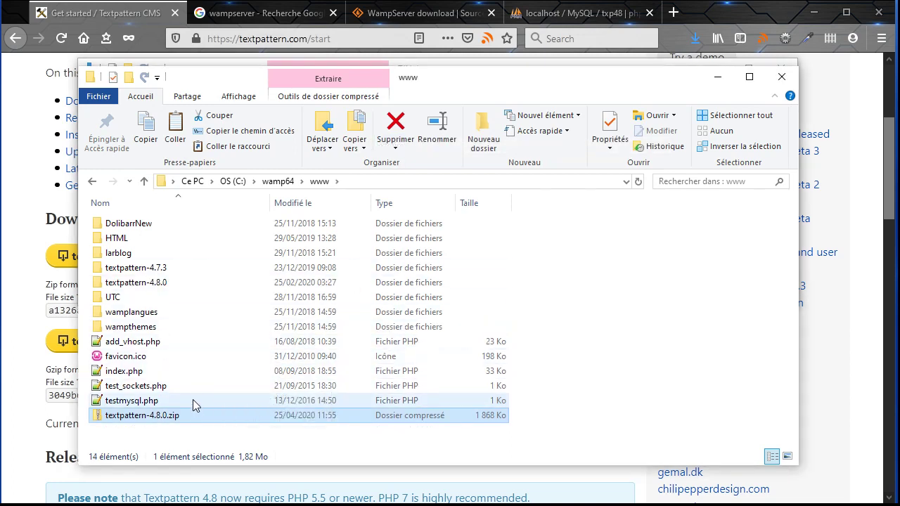
Check the extracted textpattern-4.8.0 folder's files, then reveal the hidden tray icons
{"action": "double_click", "coordinate": [124, 288]}
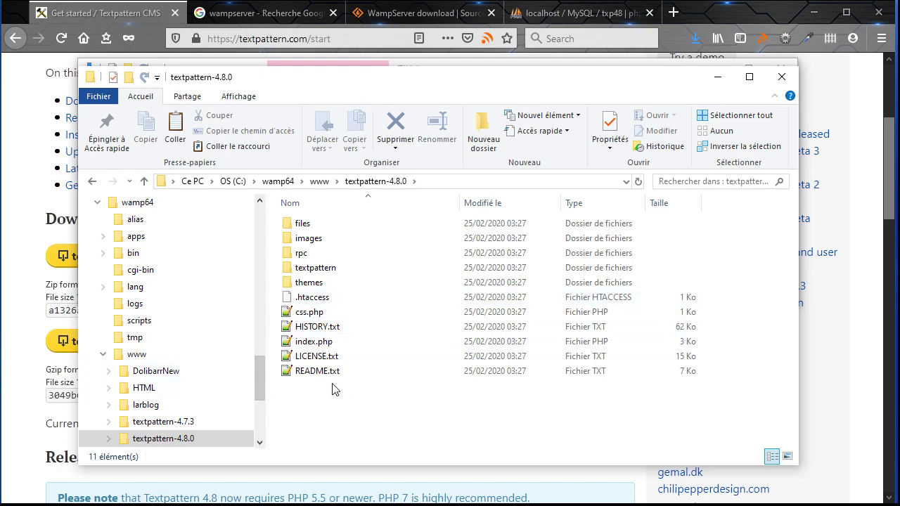
{"action": "left_click", "coordinate": [98, 18]}
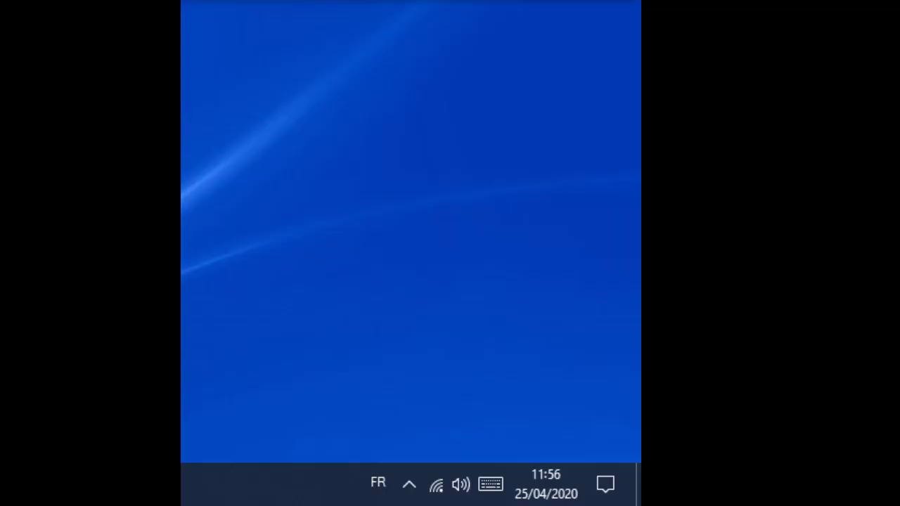
{"action": "left_click", "coordinate": [410, 486]}
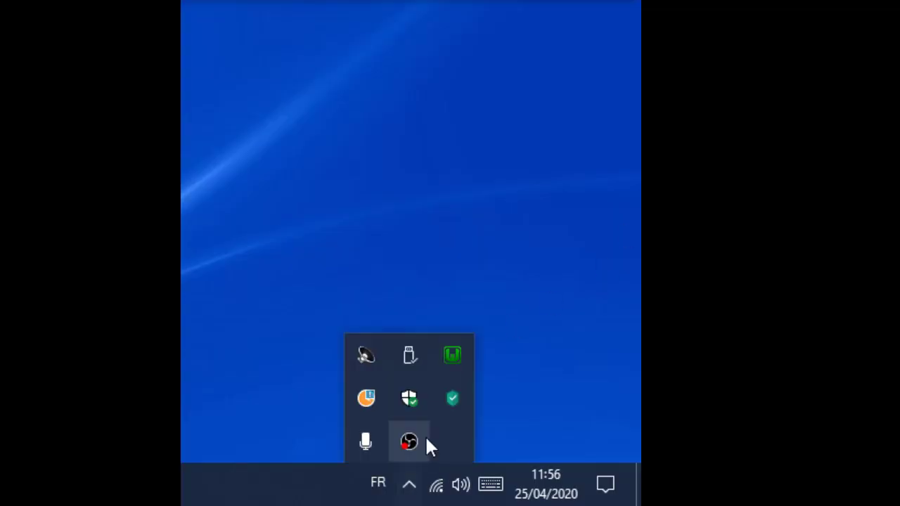
Open the WampServer localhost page and launch textpattern-4.8.0 from Vos Projets
{"action": "left_click", "coordinate": [452, 356]}
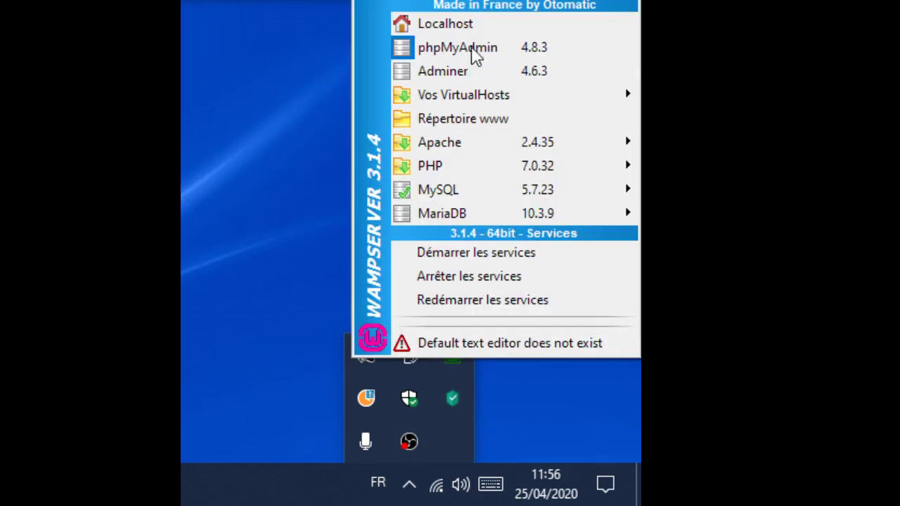
{"action": "left_click", "coordinate": [437, 25]}
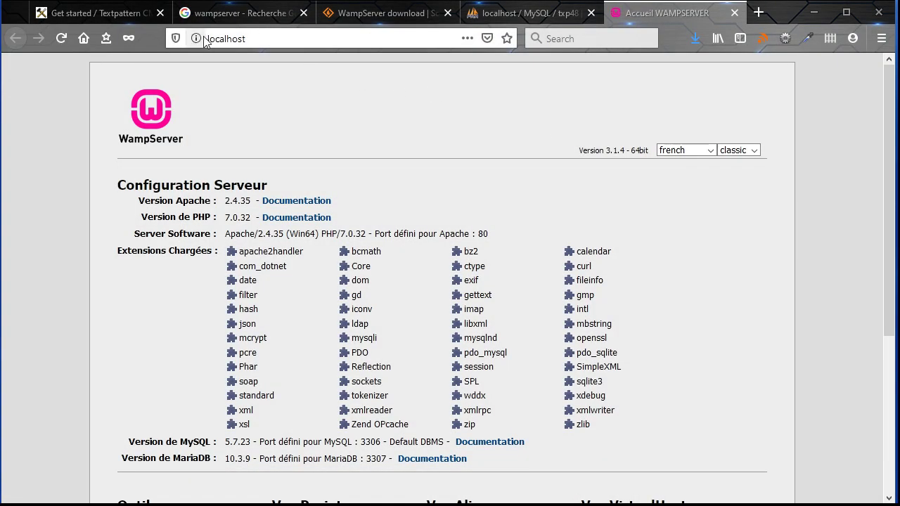
{"action": "scroll", "coordinate": [755, 366], "scroll_direction": "down", "scroll_amount": 3}
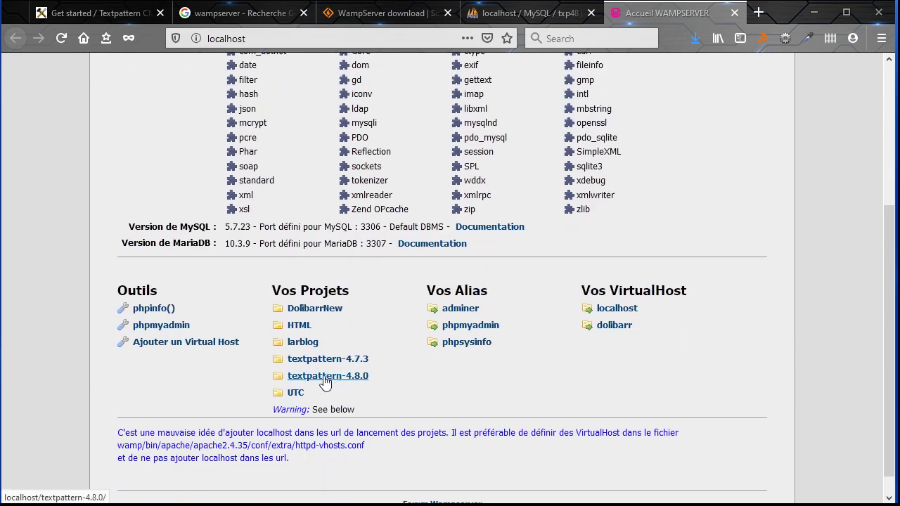
{"action": "left_click", "coordinate": [325, 379]}
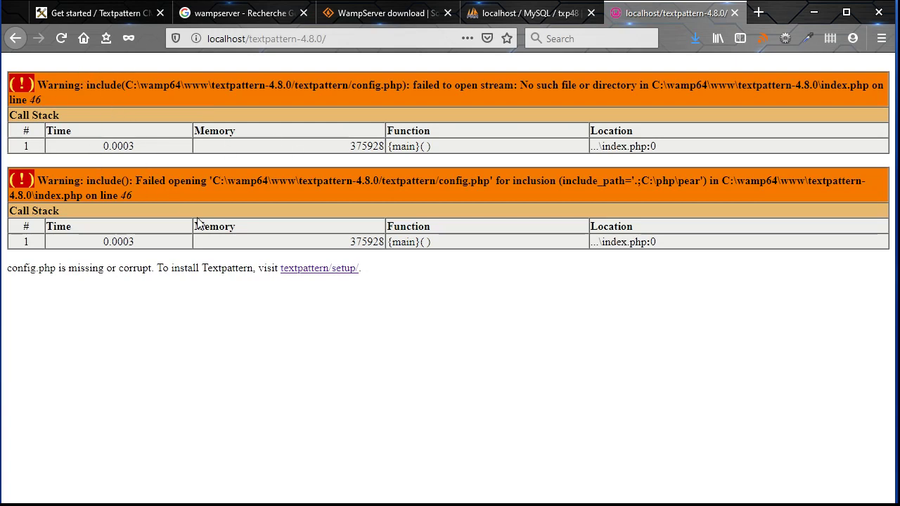
Run setup in English with MySQL user root, server localhost and database txp48
{"action": "left_click", "coordinate": [313, 273]}
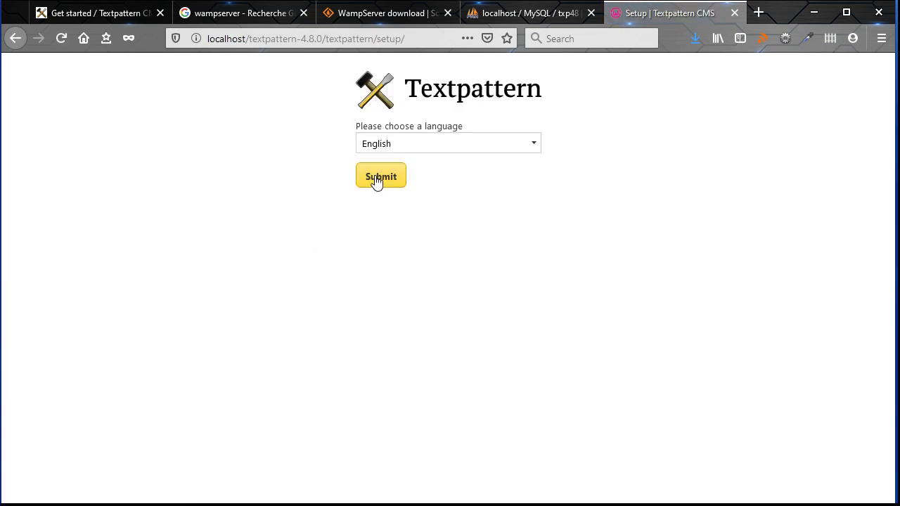
{"action": "left_click", "coordinate": [377, 181]}
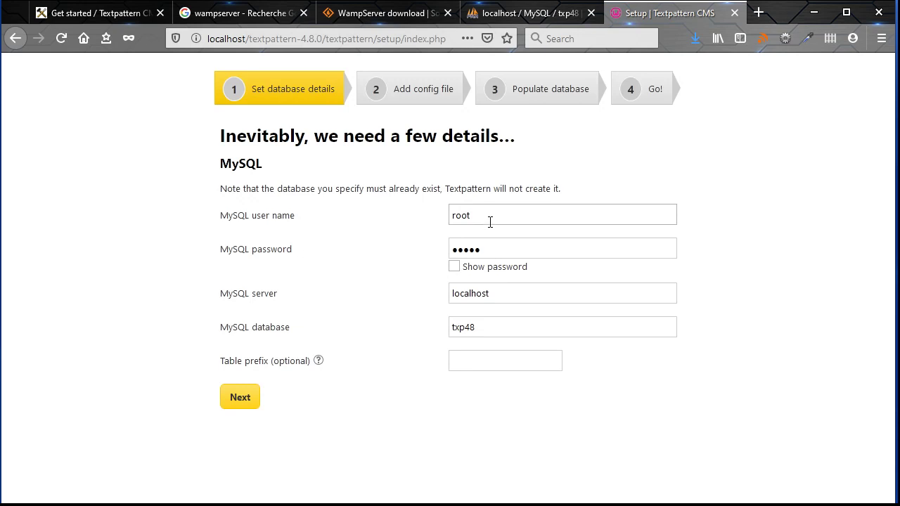
{"action": "left_click_drag", "start_coordinate": [479, 211], "coordinate": [424, 213]}
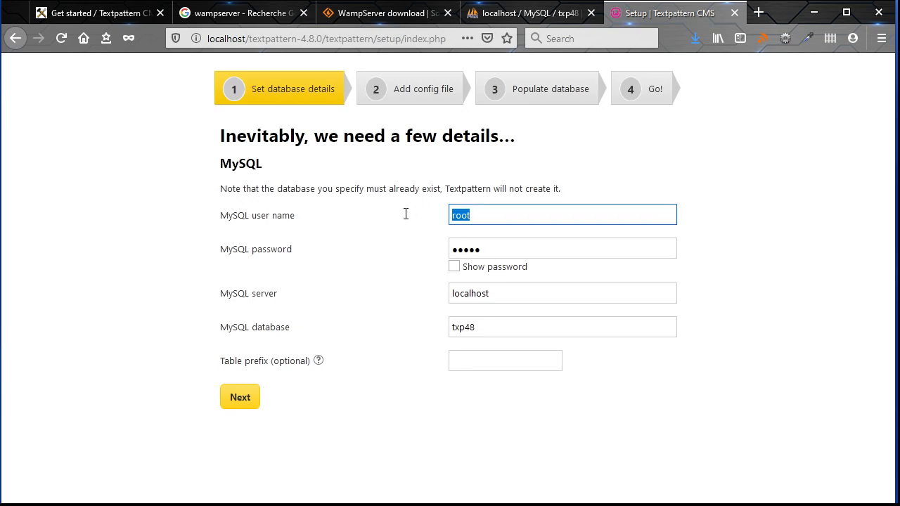
{"action": "left_click_drag", "start_coordinate": [492, 249], "coordinate": [428, 252]}
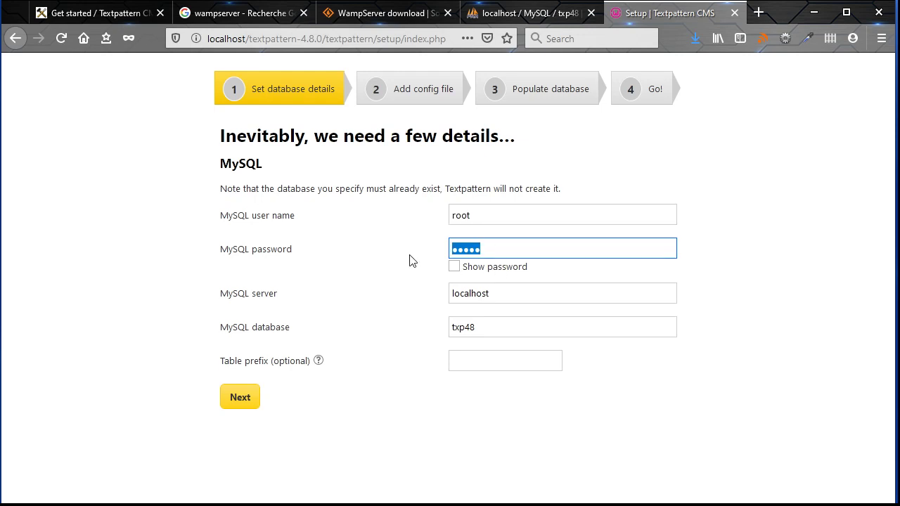
{"action": "left_click", "coordinate": [410, 259]}
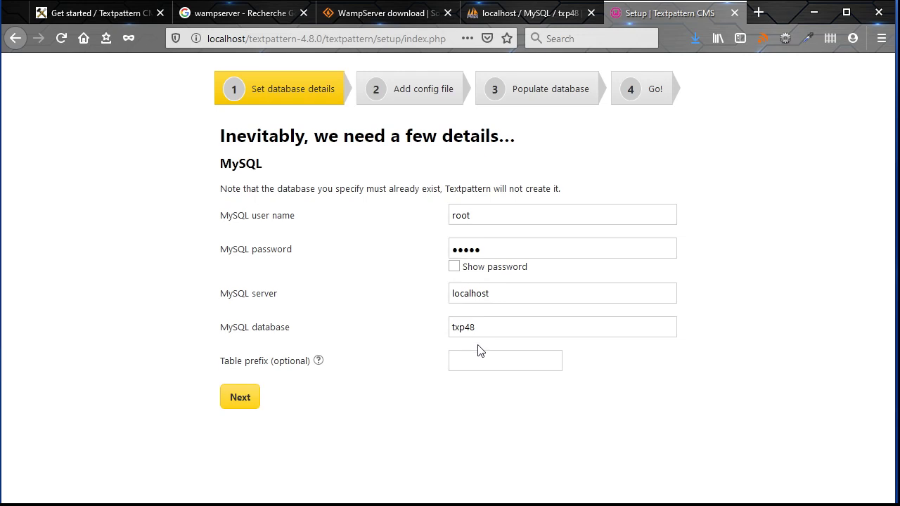
{"action": "left_click_drag", "start_coordinate": [486, 326], "coordinate": [396, 325]}
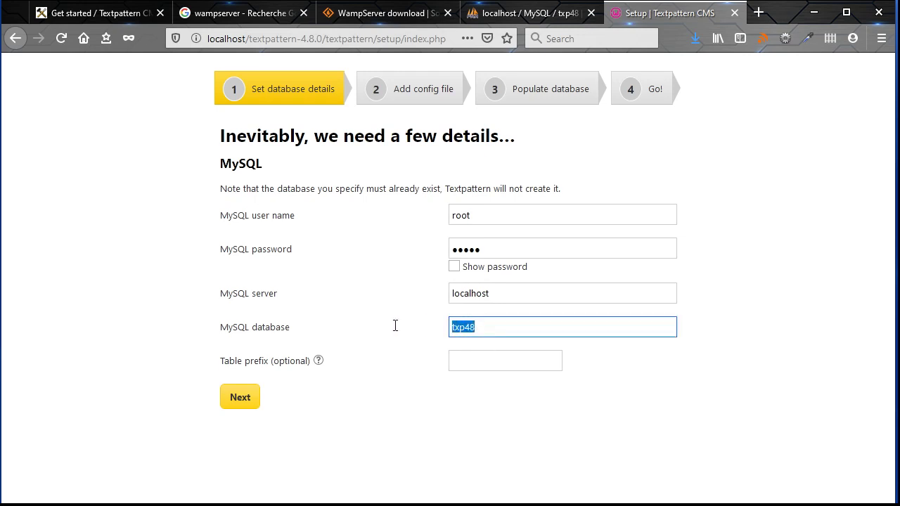
{"action": "type", "text": "txp"}
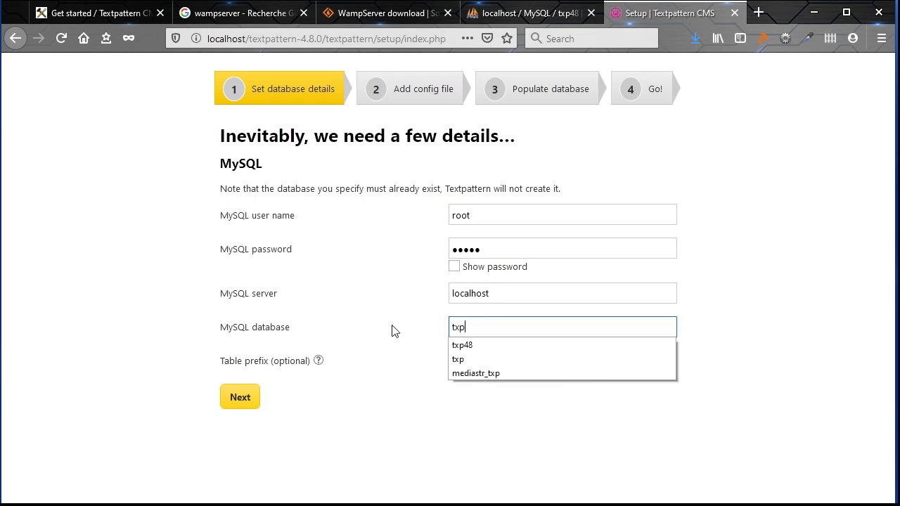
{"action": "type", "text": "48"}
{"action": "key", "text": "BackSpace"}
{"action": "type", "text": "48"}
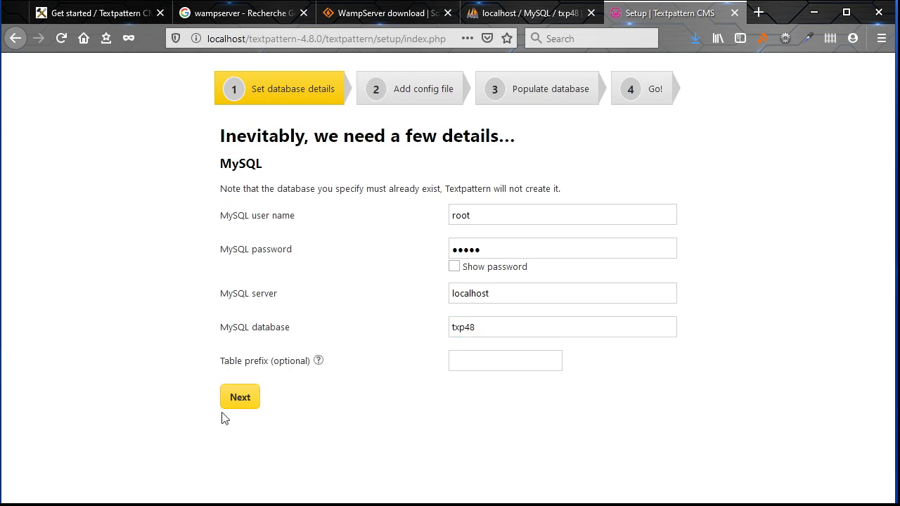
{"action": "left_click", "coordinate": [242, 405]}
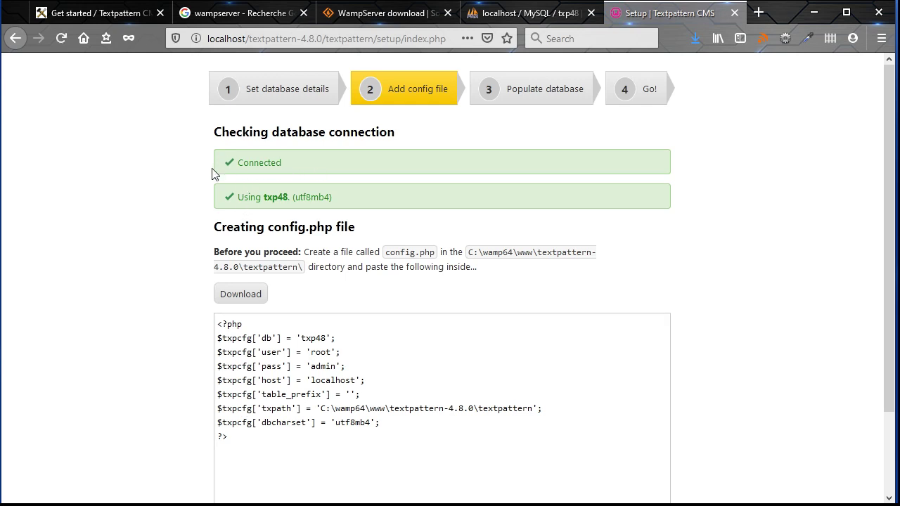
Save the generated 249-byte config.php file through Firefox's Save File dialog
{"action": "scroll", "coordinate": [166, 235], "scroll_direction": "down", "scroll_amount": 3}
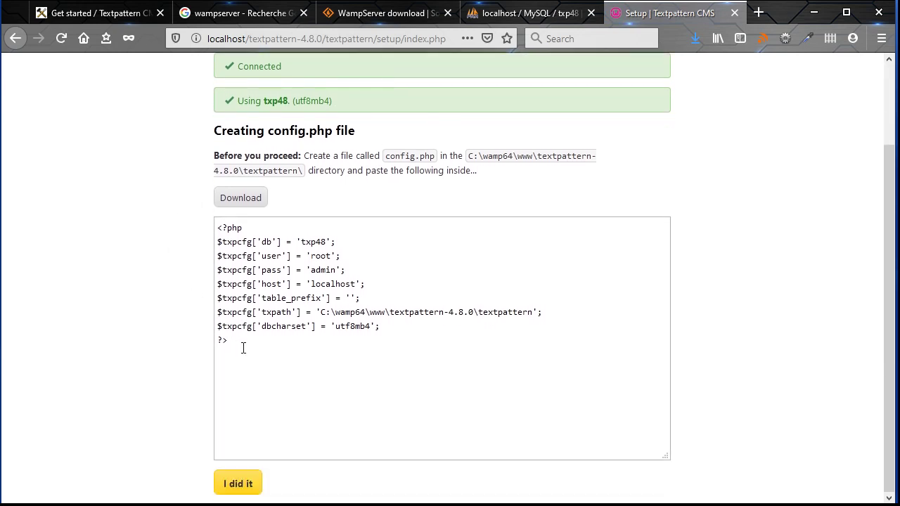
{"action": "left_click_drag", "start_coordinate": [239, 345], "coordinate": [183, 225]}
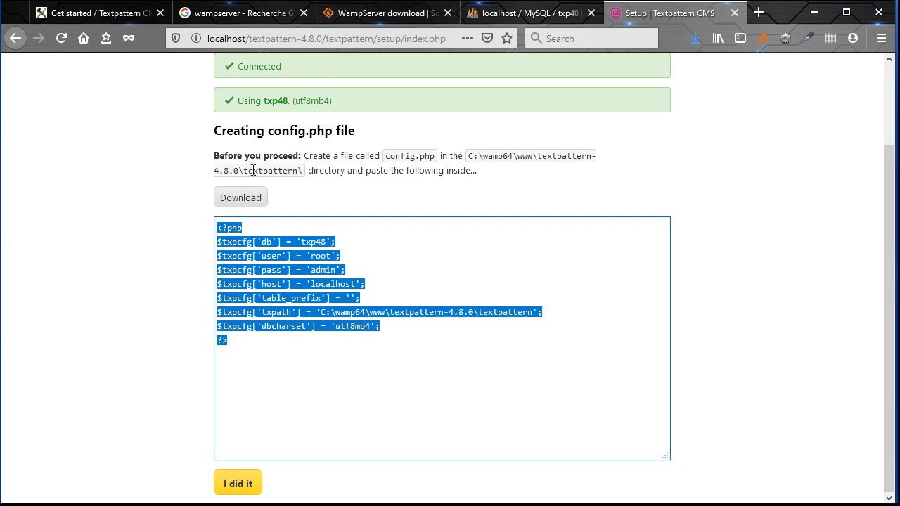
{"action": "left_click", "coordinate": [243, 200]}
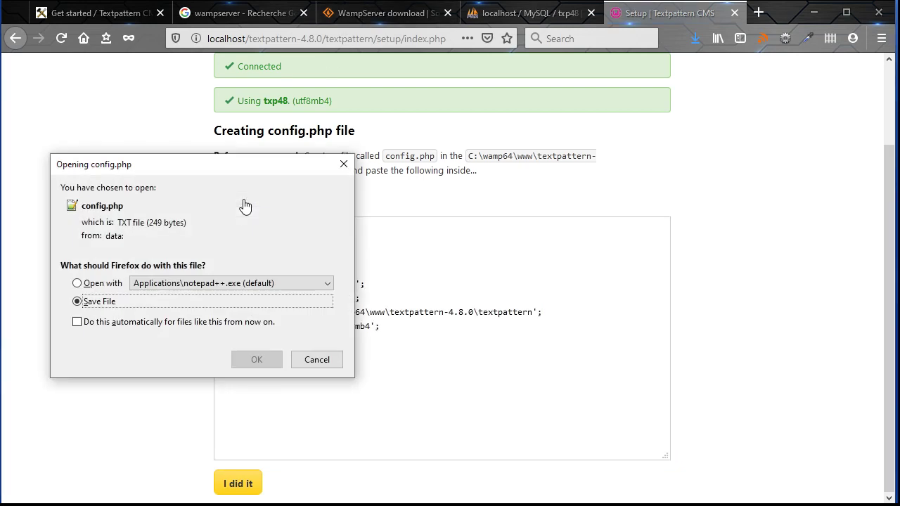
{"action": "left_click", "coordinate": [259, 364]}
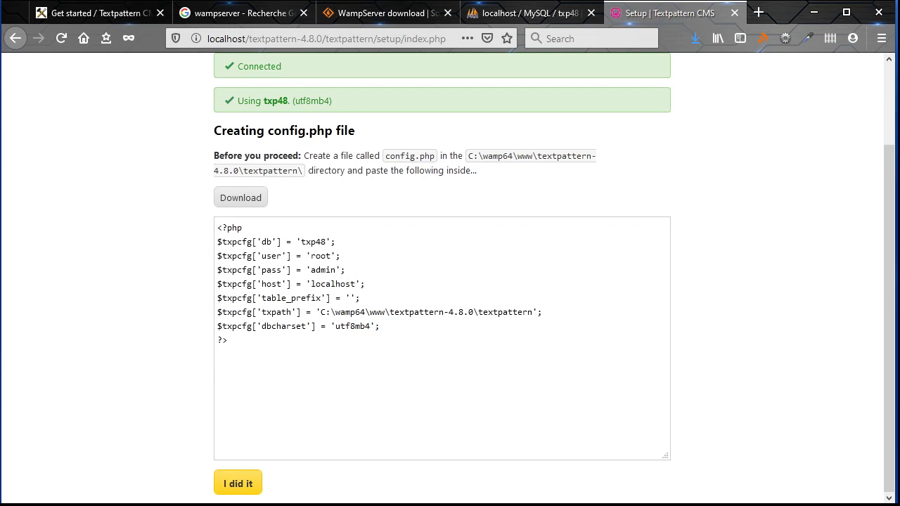
Paste config.php into wamp64\www\textpattern-4.8.0\textpattern and return to the setup page
{"action": "key", "text": "alt+Tab"}
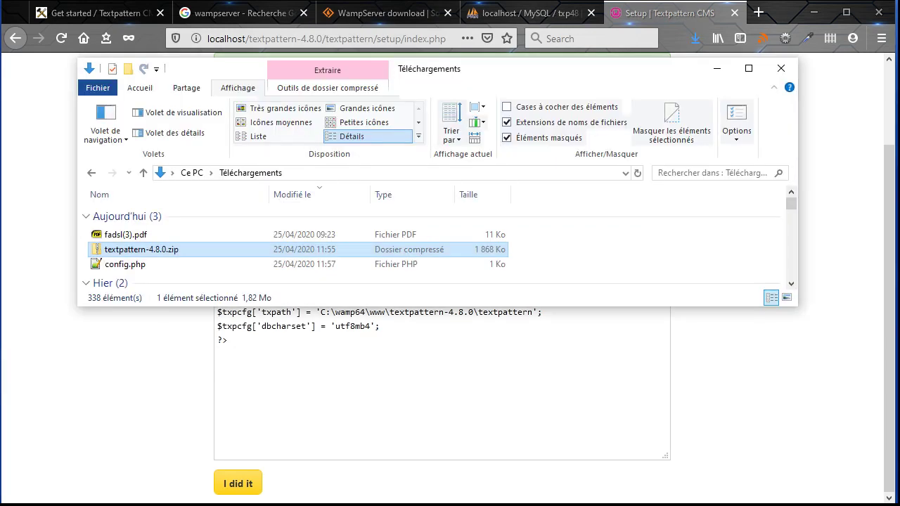
{"action": "left_click", "coordinate": [127, 268]}
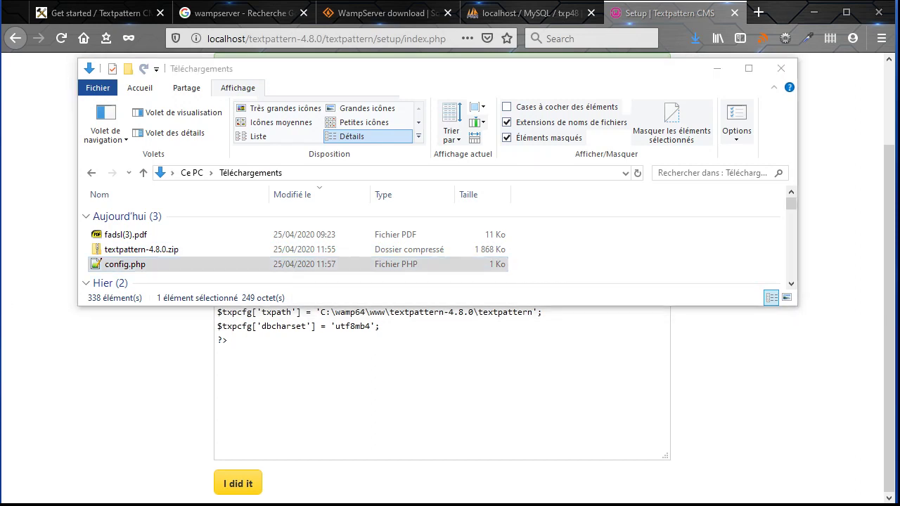
{"action": "left_click", "coordinate": [43, 502]}
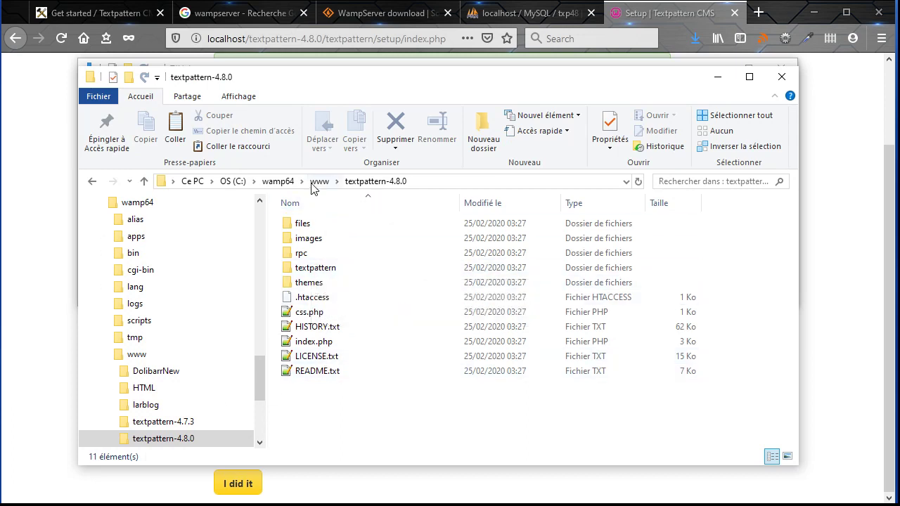
{"action": "double_click", "coordinate": [315, 269]}
{"action": "scroll", "coordinate": [408, 443], "scroll_direction": "down", "scroll_amount": 1}
{"action": "right_click", "coordinate": [408, 440]}
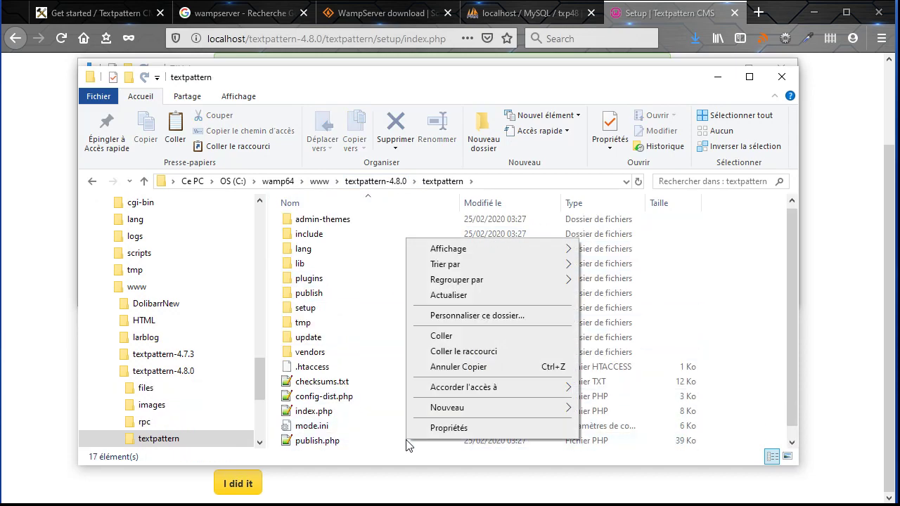
{"action": "left_click", "coordinate": [447, 336]}
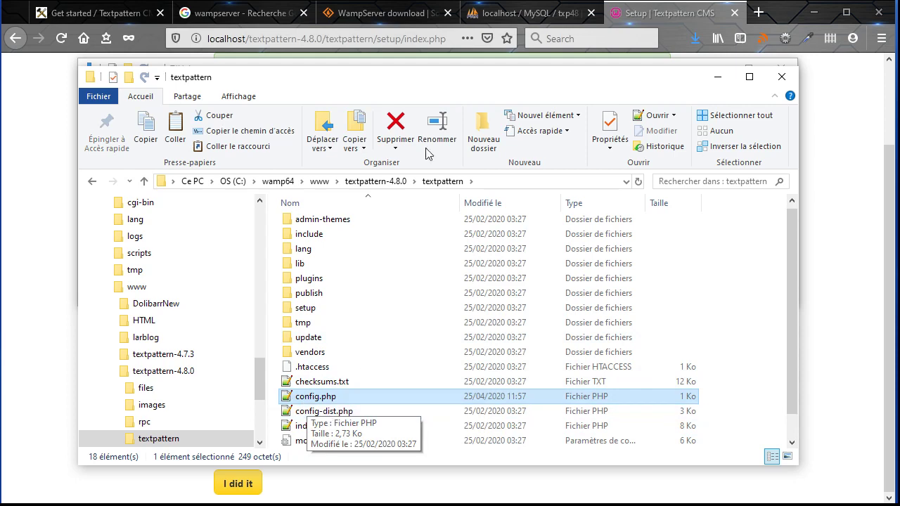
{"action": "left_click", "coordinate": [637, 20]}
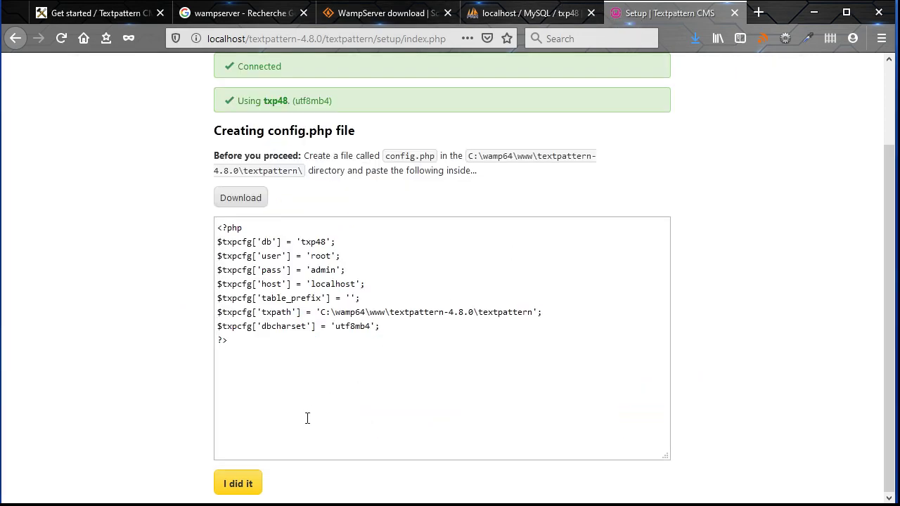
Confirm config.php is in place and enter the administrator's full name and e-mail address
{"action": "left_click", "coordinate": [239, 483]}
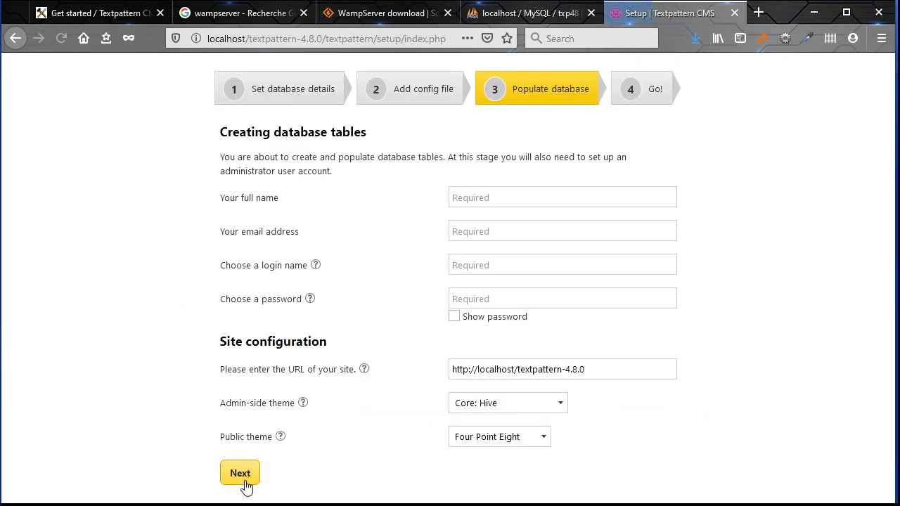
{"action": "left_click", "coordinate": [500, 195]}
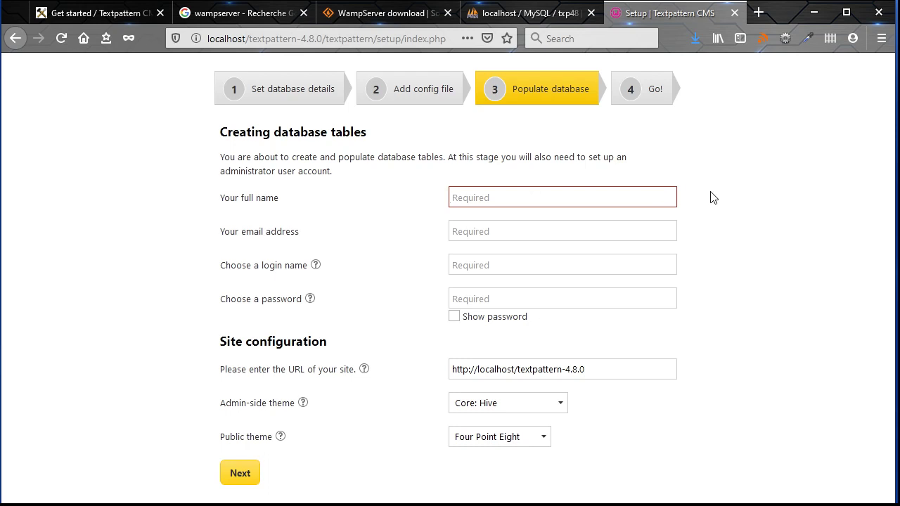
{"action": "type", "text": "Admin"}
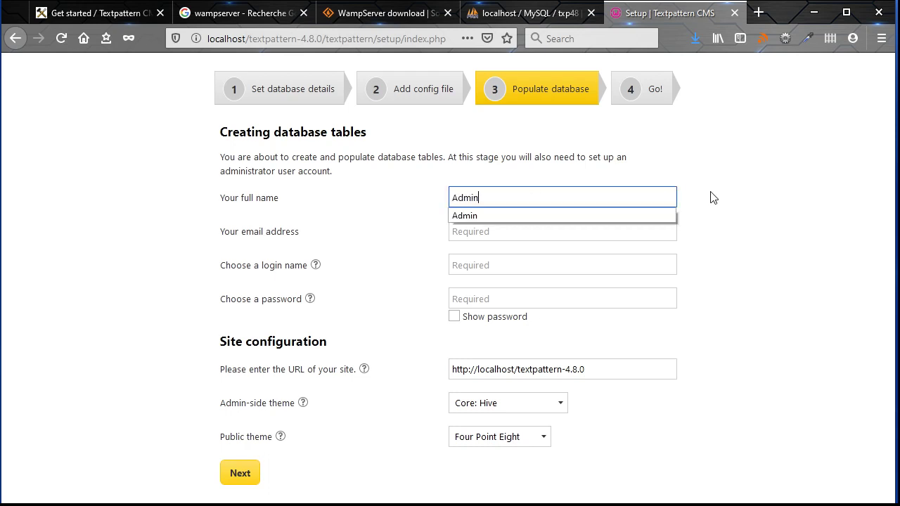
{"action": "key", "text": "Tab"}
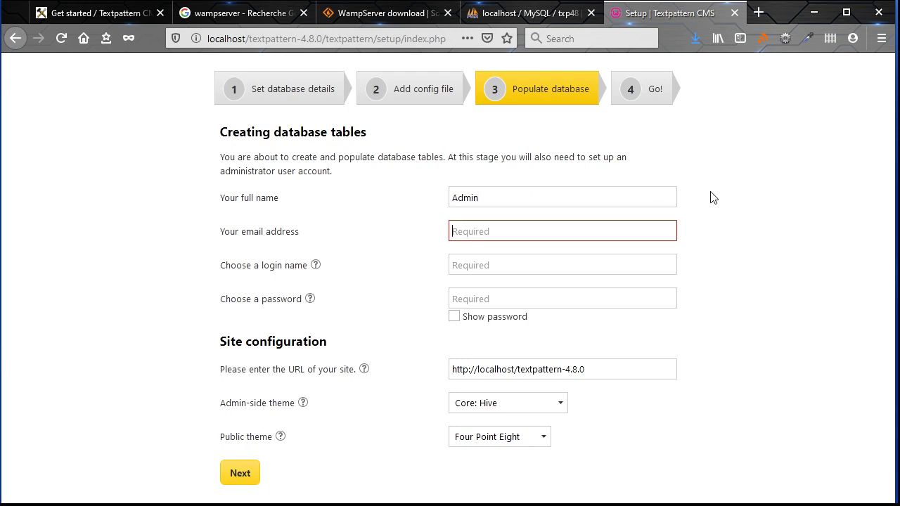
{"action": "type", "text": "toto"}
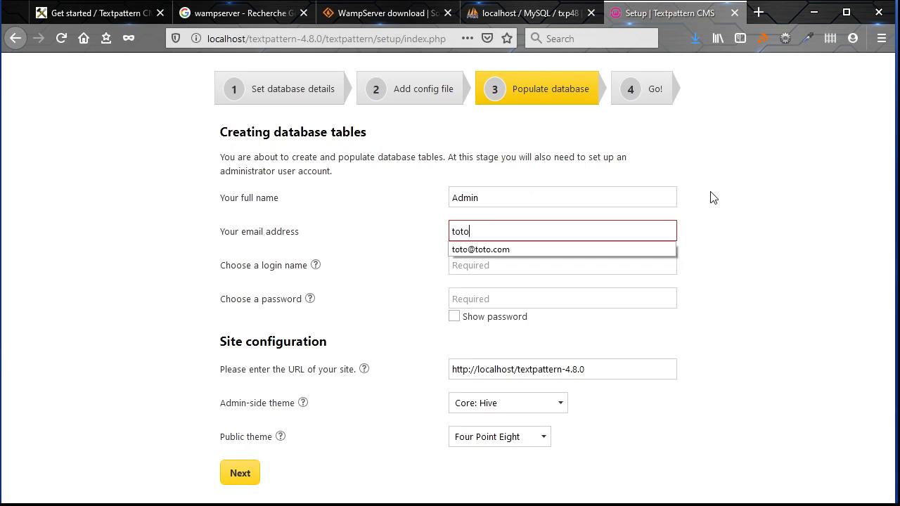
{"action": "type", "text": "@toto.com"}
{"action": "left_click", "coordinate": [713, 198]}
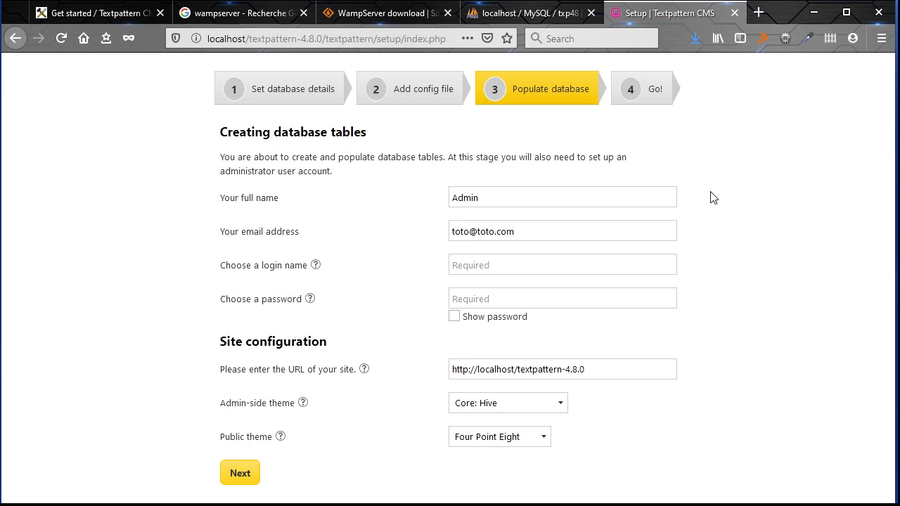
Set login name 'admin' and an account password, then submit to populate the database
{"action": "left_click", "coordinate": [496, 264]}
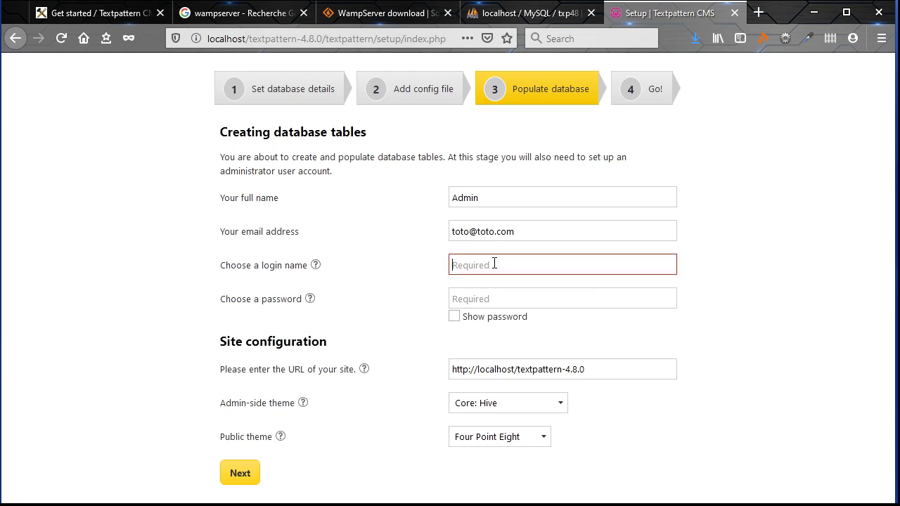
{"action": "type", "text": "admin"}
{"action": "key", "text": "Tab"}
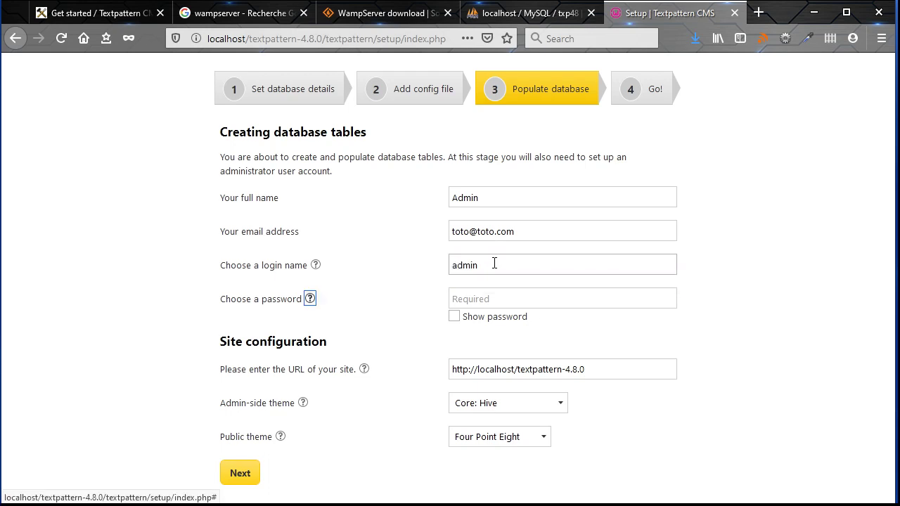
{"action": "left_click", "coordinate": [482, 298]}
{"action": "type", "text": "adm"}
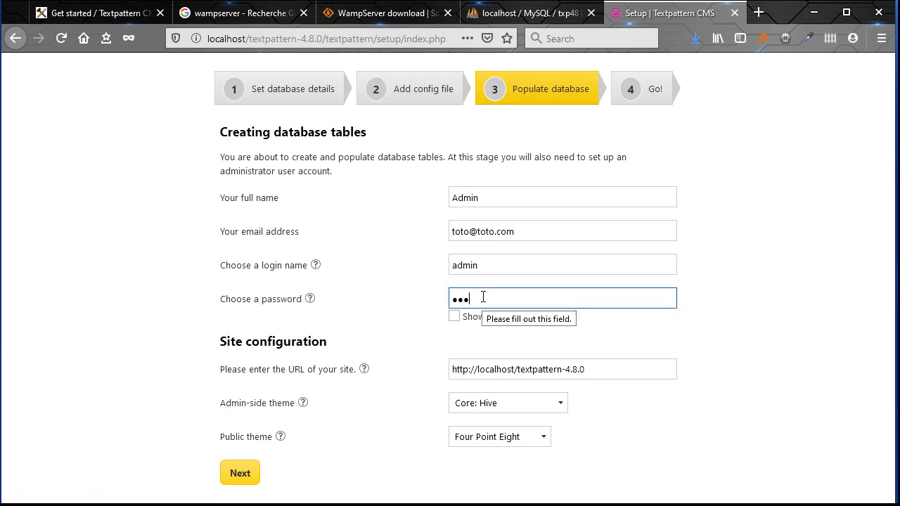
{"action": "type", "text": "in"}
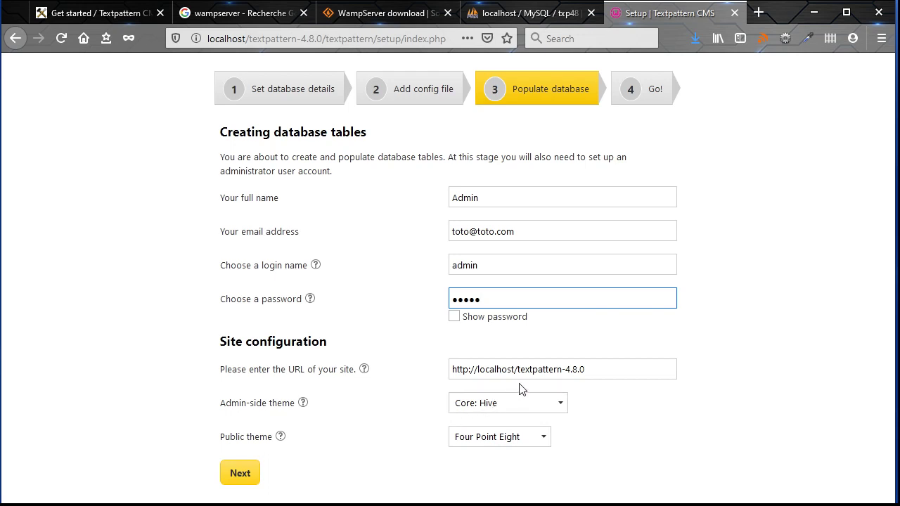
{"action": "left_click", "coordinate": [240, 477]}
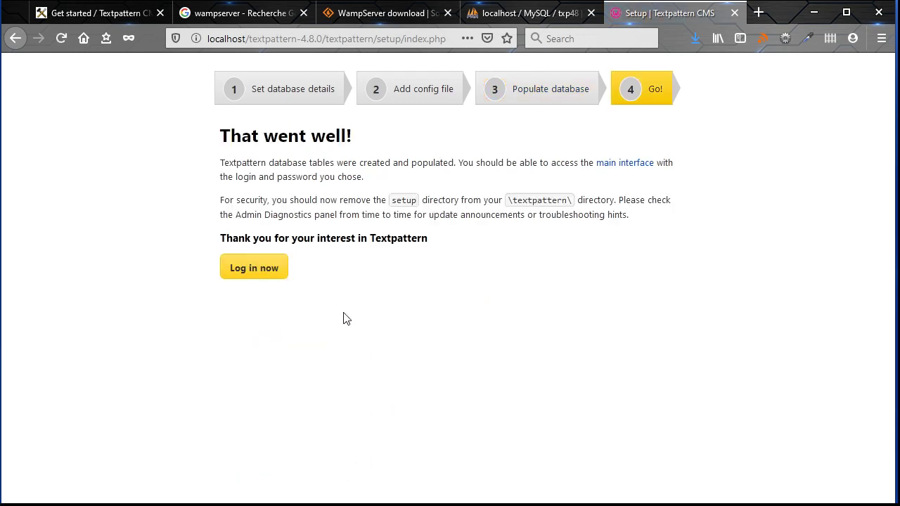
Log in to the admin area with the new account's password
{"action": "left_click", "coordinate": [248, 274]}
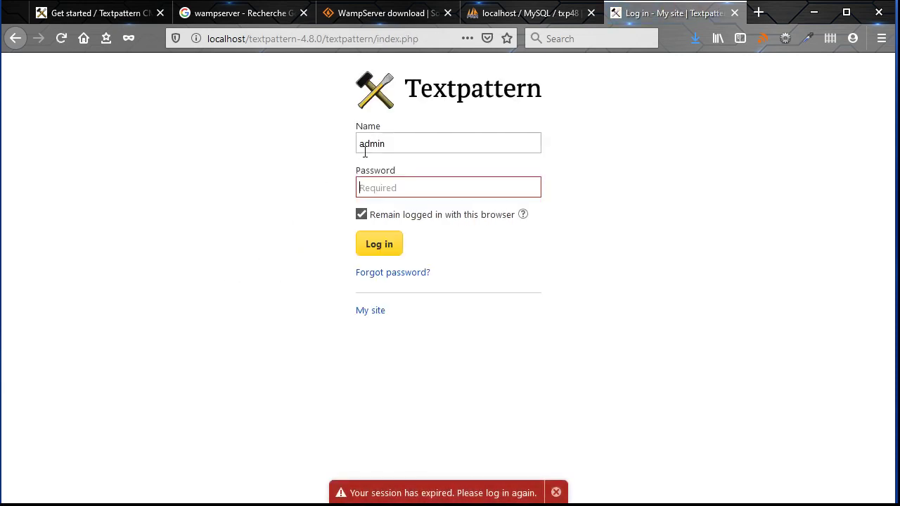
{"action": "left_click", "coordinate": [408, 136]}
{"action": "left_click", "coordinate": [388, 188]}
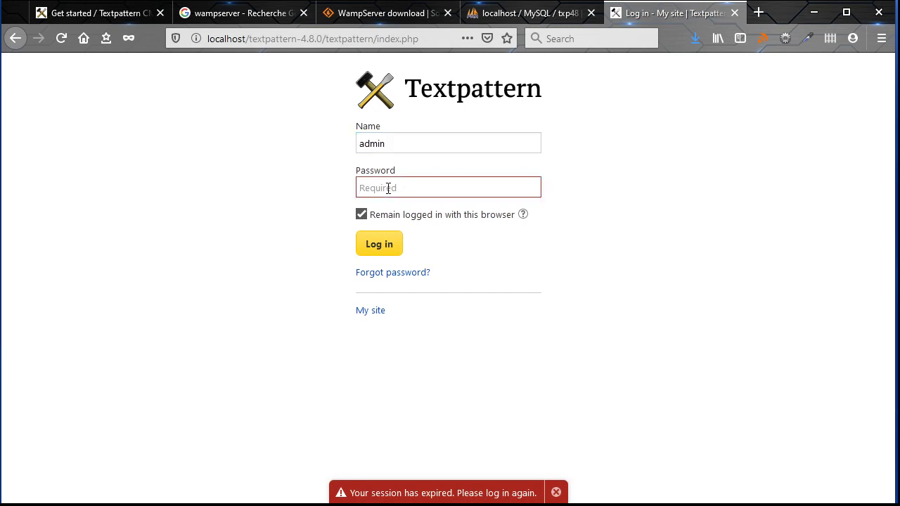
{"action": "type", "text": "•••••"}
{"action": "left_click", "coordinate": [363, 216]}
{"action": "left_click", "coordinate": [363, 215]}
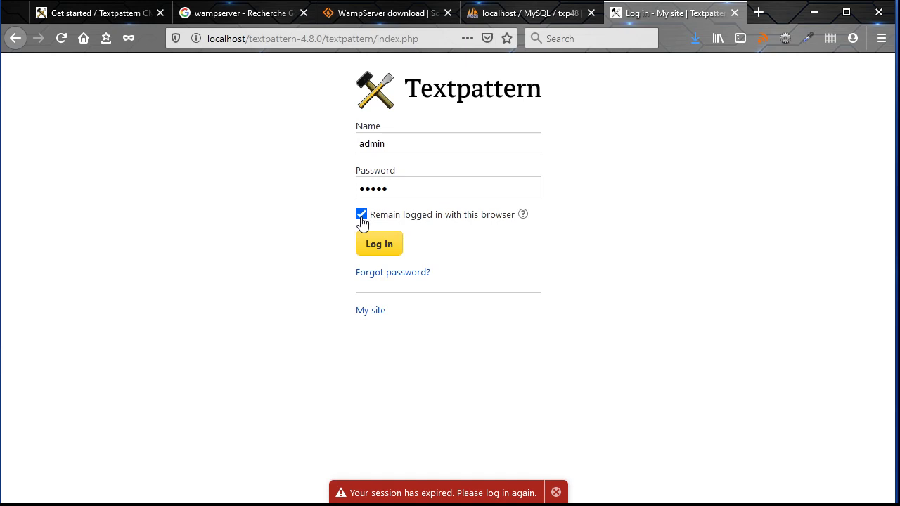
{"action": "left_click", "coordinate": [362, 219]}
{"action": "left_click", "coordinate": [378, 252]}
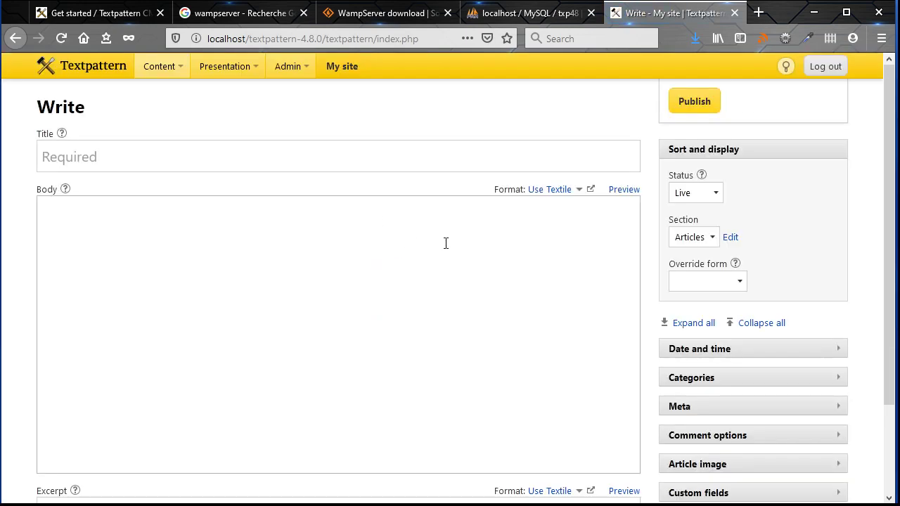
Browse the Admin, Presentation and Content section menus, then close the section list
{"action": "scroll", "coordinate": [446, 243], "scroll_direction": "down", "scroll_amount": 3}
{"action": "scroll", "coordinate": [446, 244], "scroll_direction": "up", "scroll_amount": 3}
{"action": "left_click", "coordinate": [287, 66]}
{"action": "left_click", "coordinate": [226, 68]}
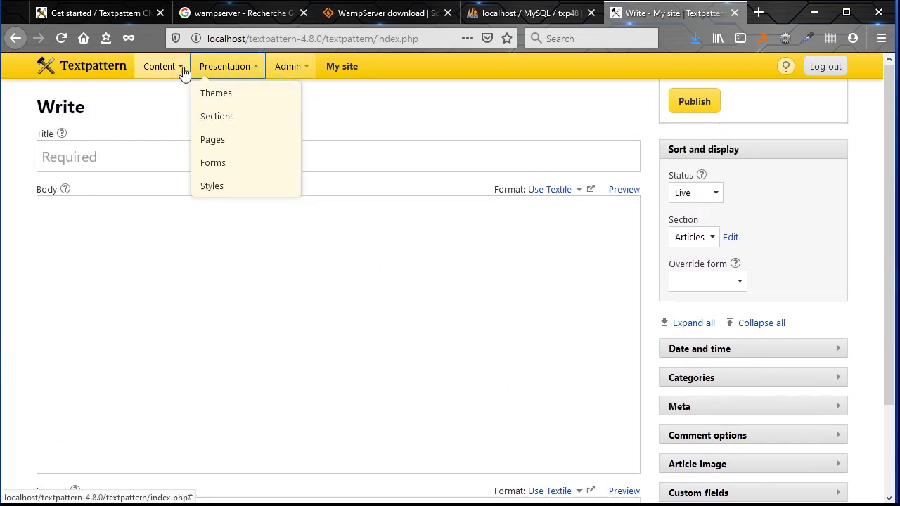
{"action": "left_click", "coordinate": [159, 69]}
{"action": "left_click", "coordinate": [369, 116]}
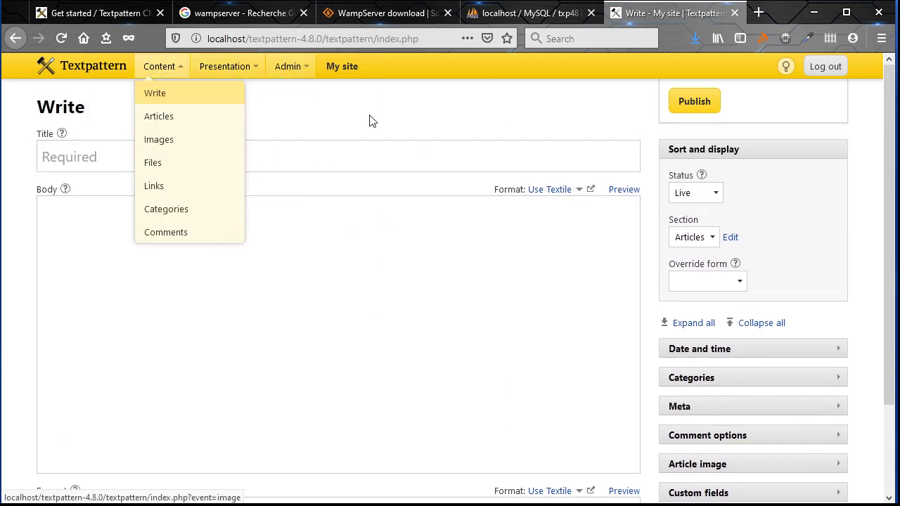
Open the public My site front end in a new tab and scroll through the Welcome to your site article
{"action": "left_click", "coordinate": [344, 70]}
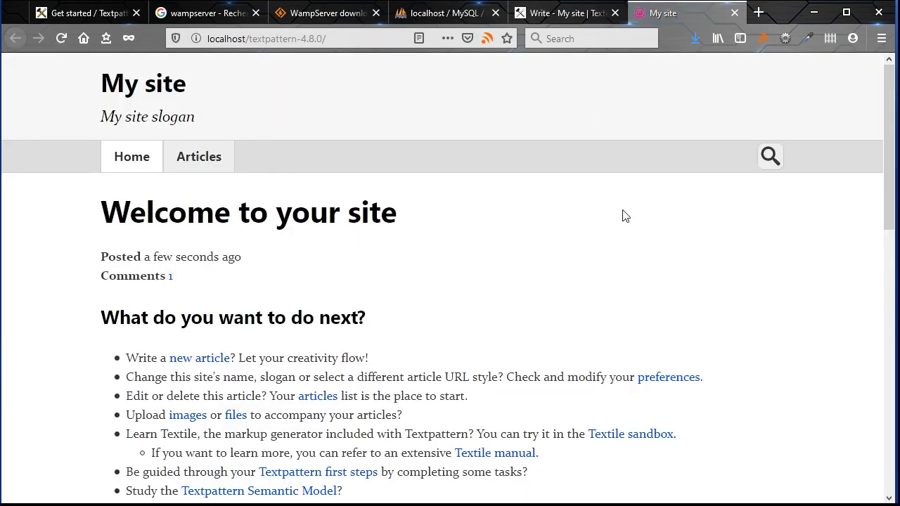
{"action": "scroll", "coordinate": [640, 241], "scroll_direction": "down", "scroll_amount": 10}
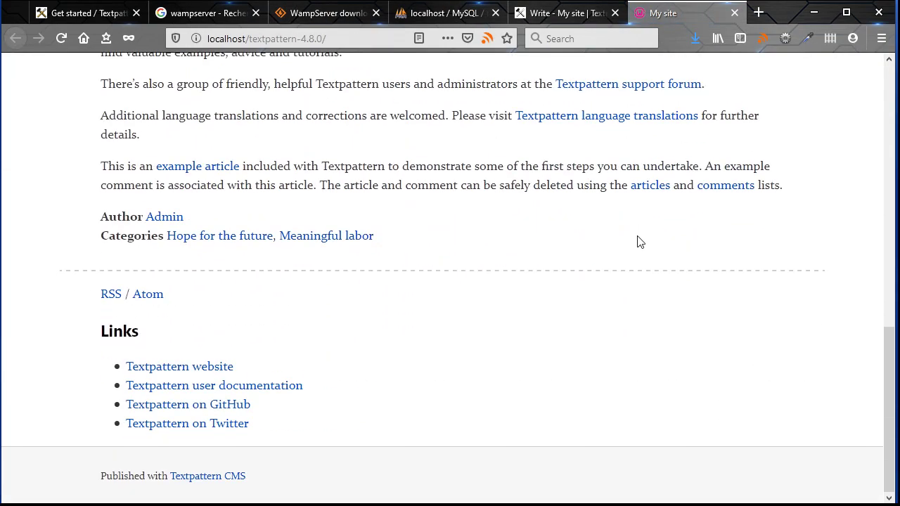
{"action": "scroll", "coordinate": [677, 263], "scroll_direction": "up", "scroll_amount": 10}
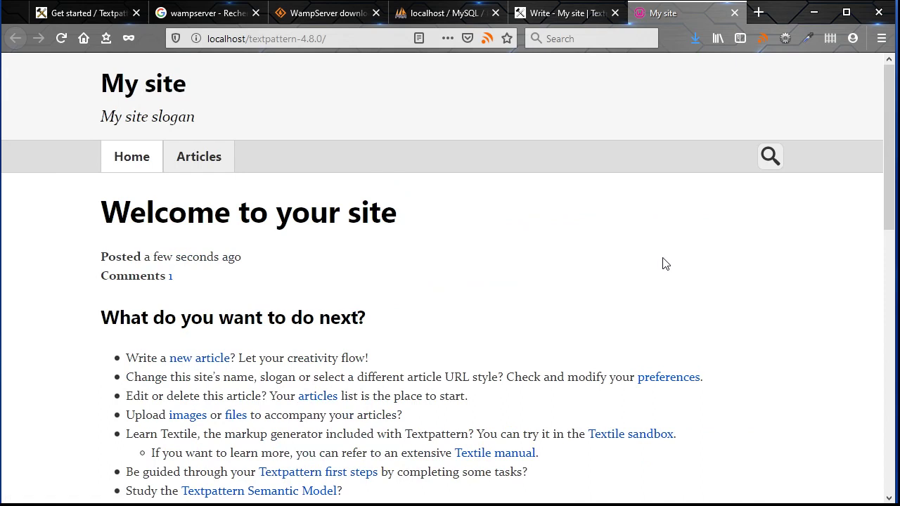